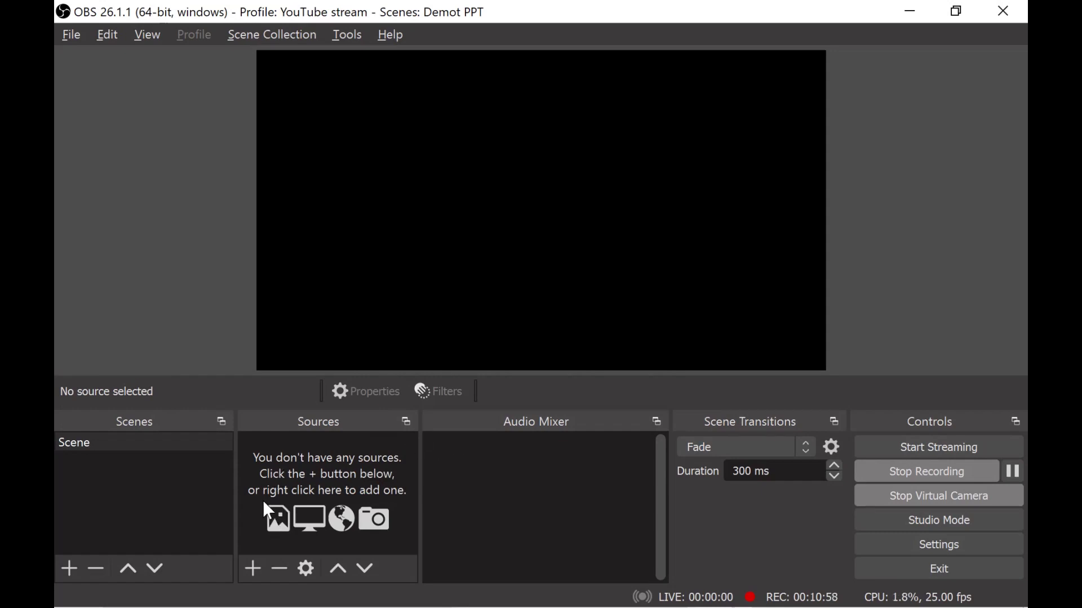
# - Add a Video Capture Device source using the EOS Webcam Utility camera, keeping default settings
pyautogui.click(253, 569)
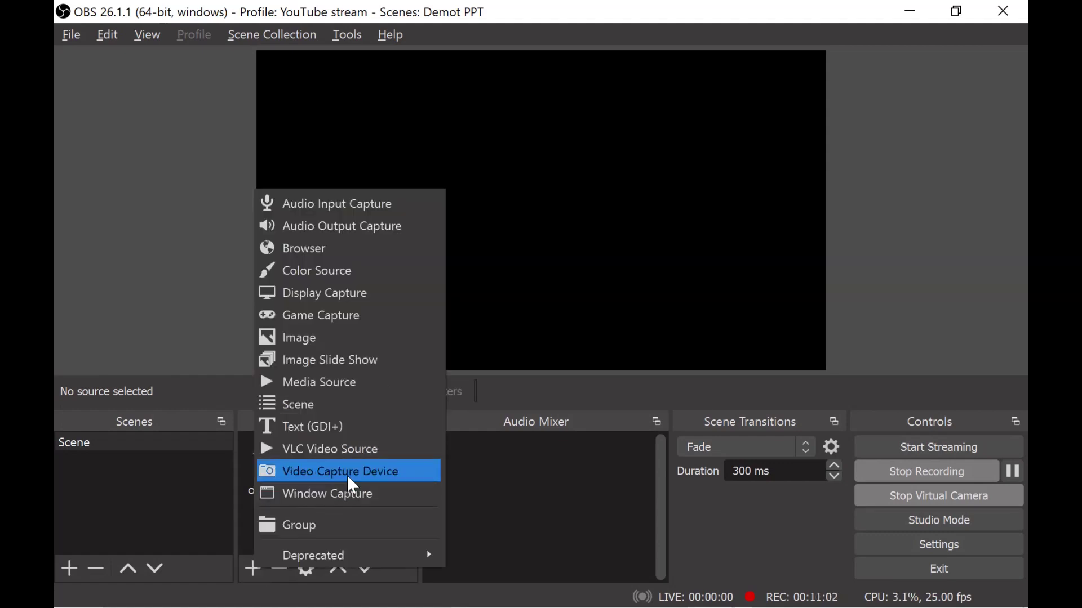
pyautogui.click(351, 479)
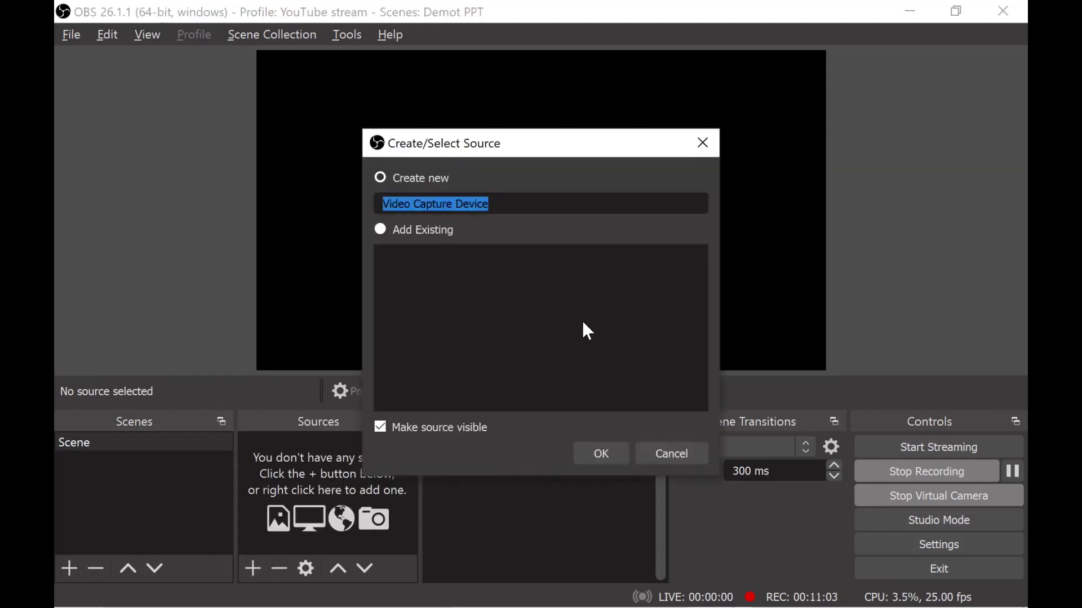
pyautogui.click(606, 452)
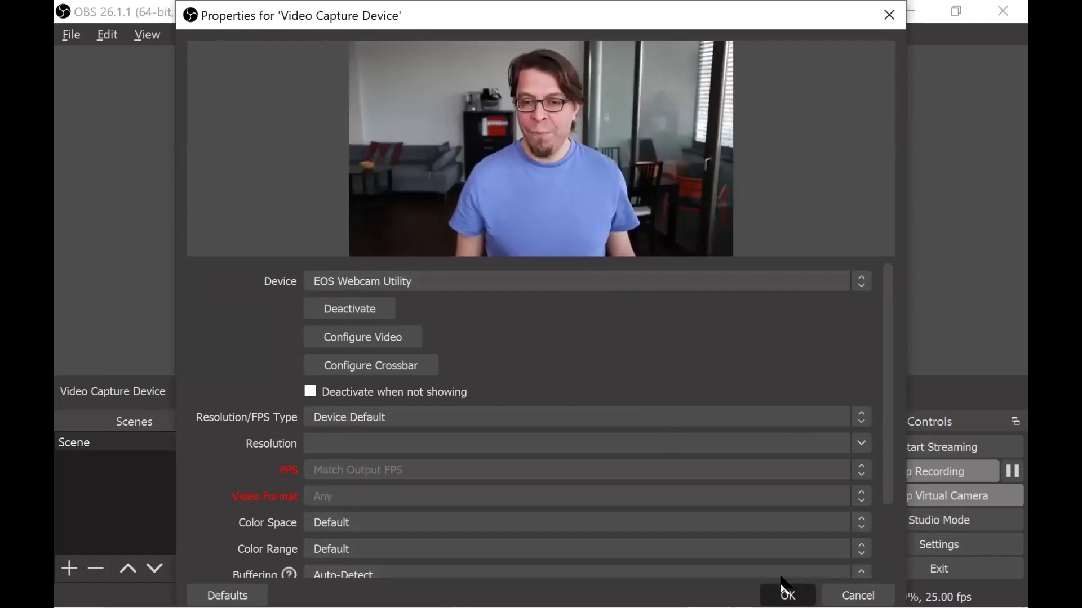
pyautogui.click(786, 593)
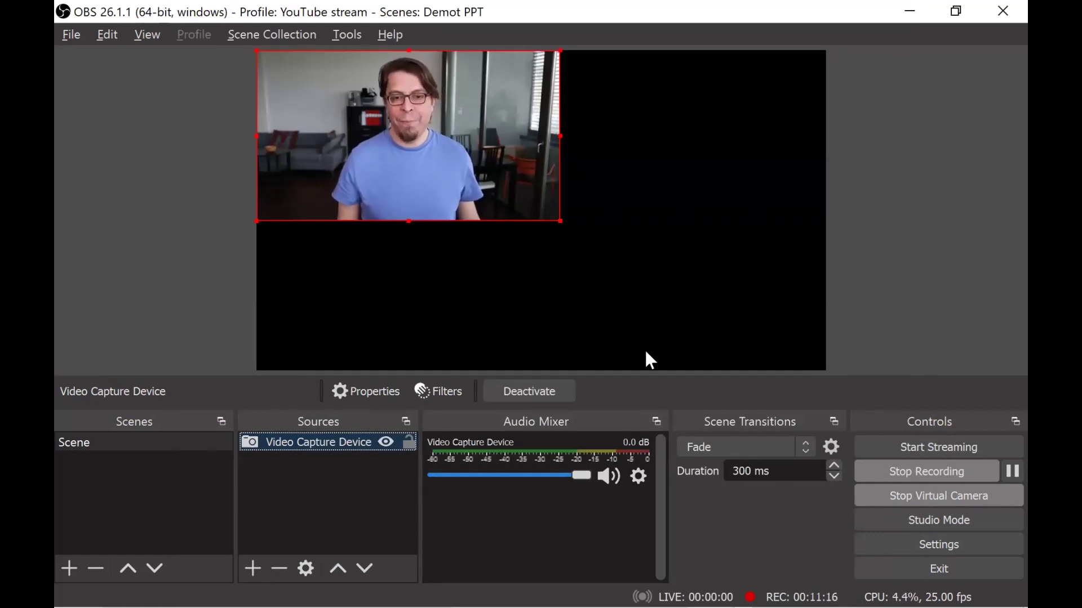
# - Enlarge the webcam feed to full canvas height, shift it right, and deselect it
pyautogui.moveTo(563, 220); pyautogui.dragTo(821, 365)
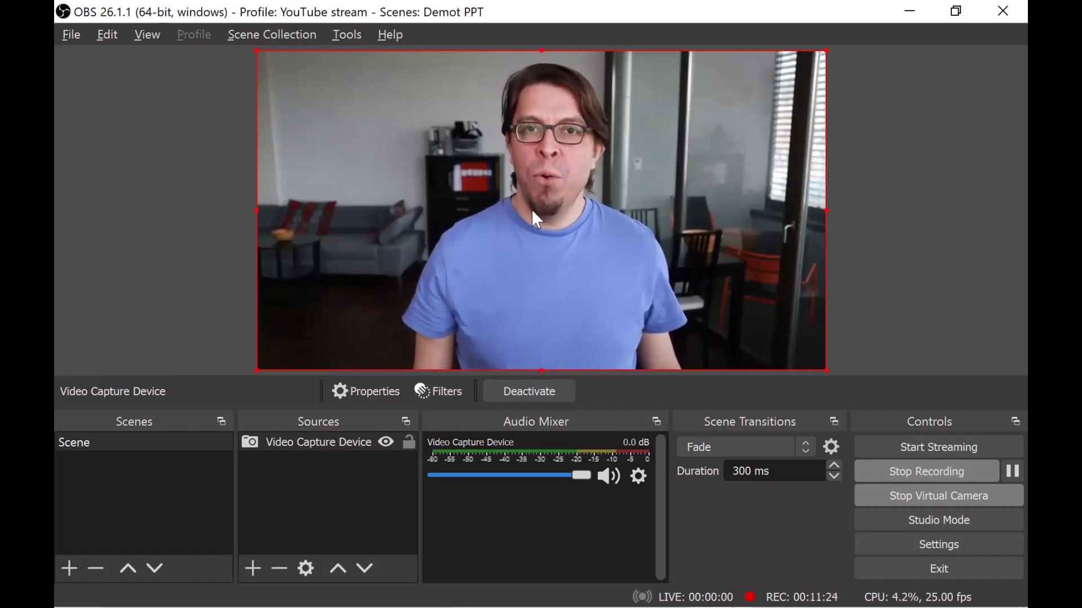
pyautogui.moveTo(483, 183); pyautogui.dragTo(589, 187)
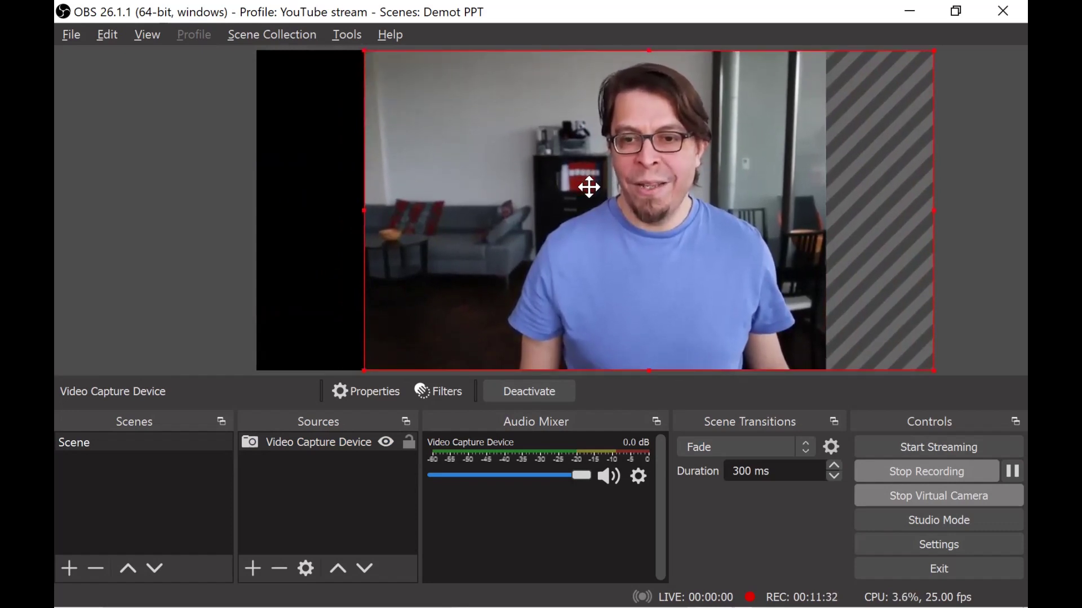
pyautogui.moveTo(590, 187); pyautogui.dragTo(608, 186)
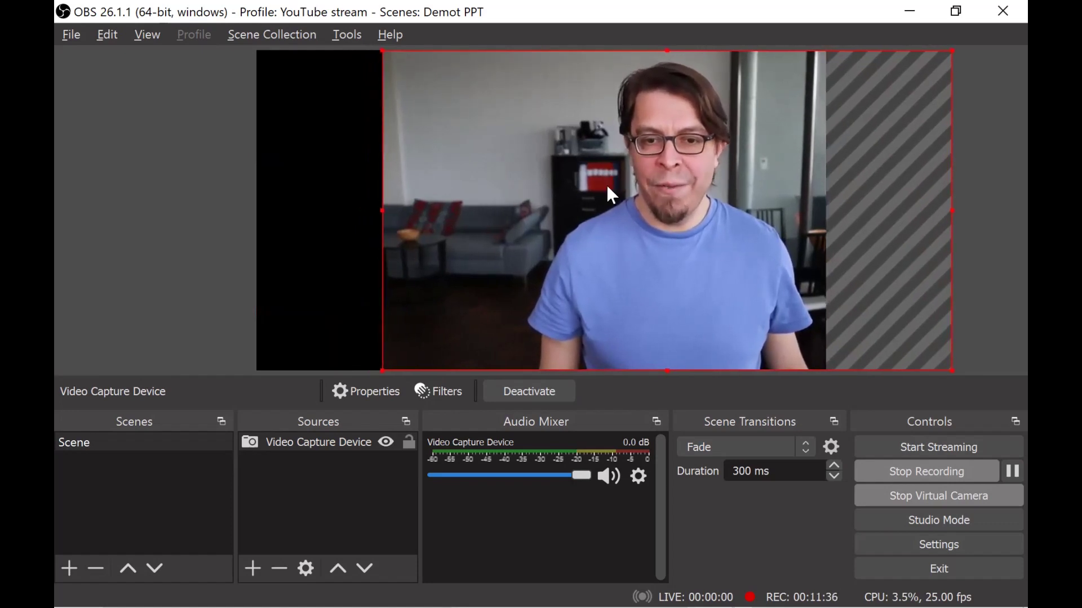
pyautogui.click(363, 513)
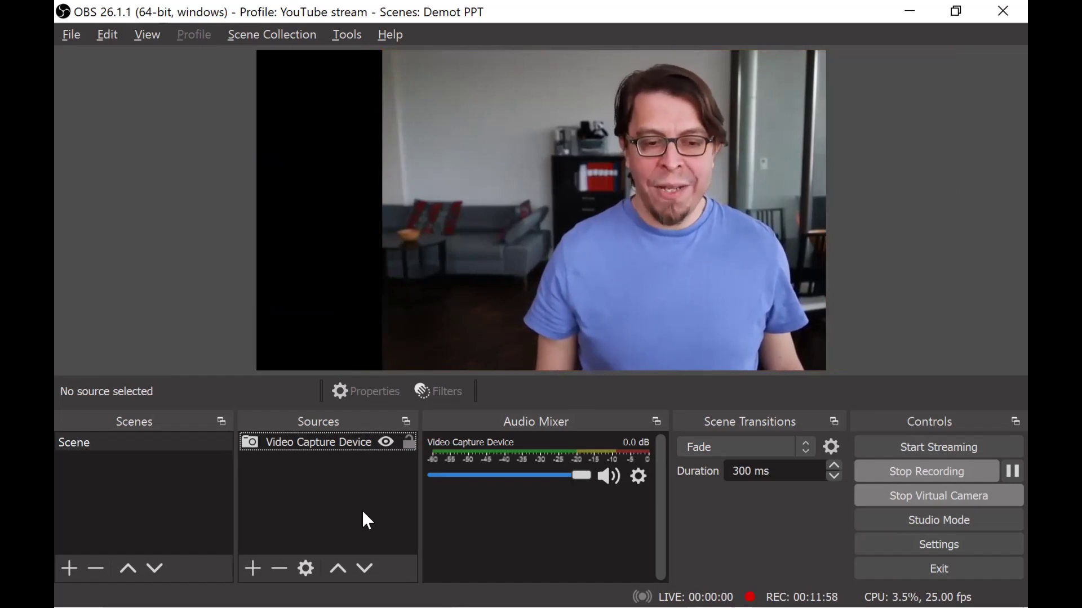
# - Add a Window Capture source that captures the PowerPoint slides window
pyautogui.click(260, 568)
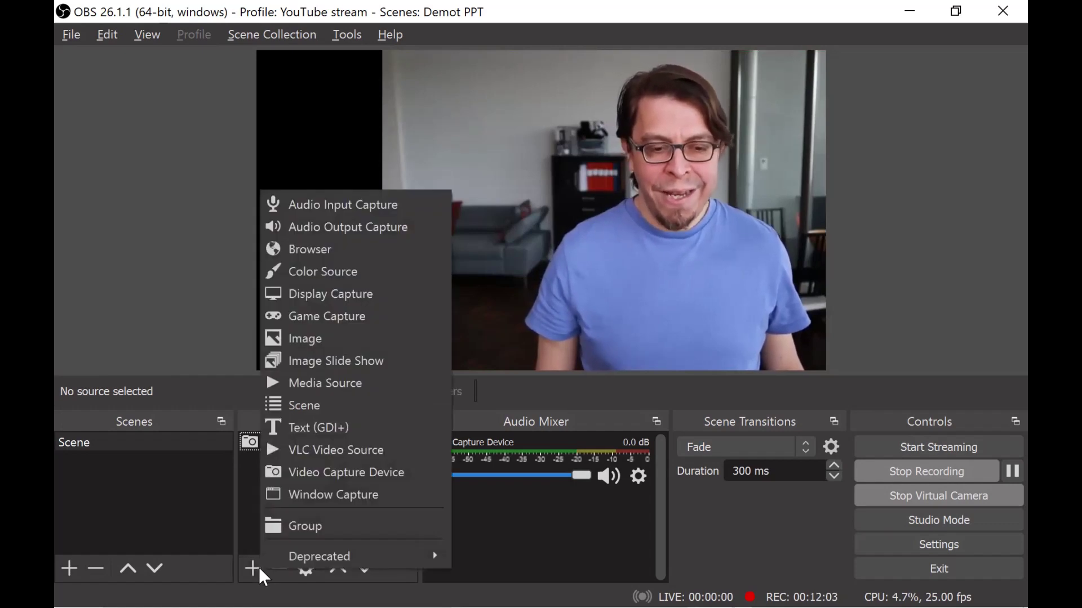
pyautogui.click(365, 494)
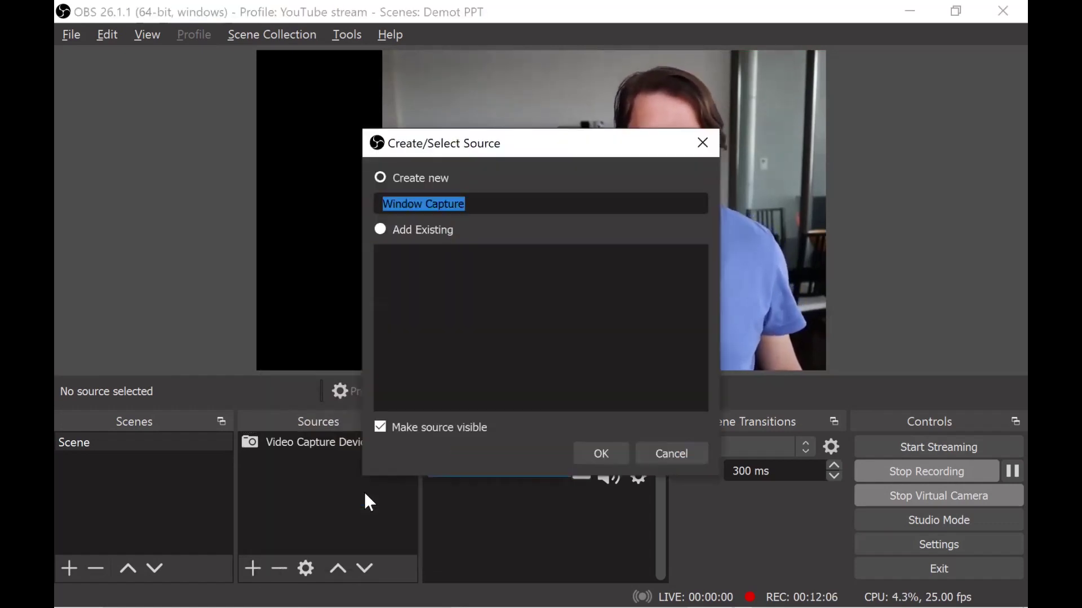
pyautogui.click(618, 464)
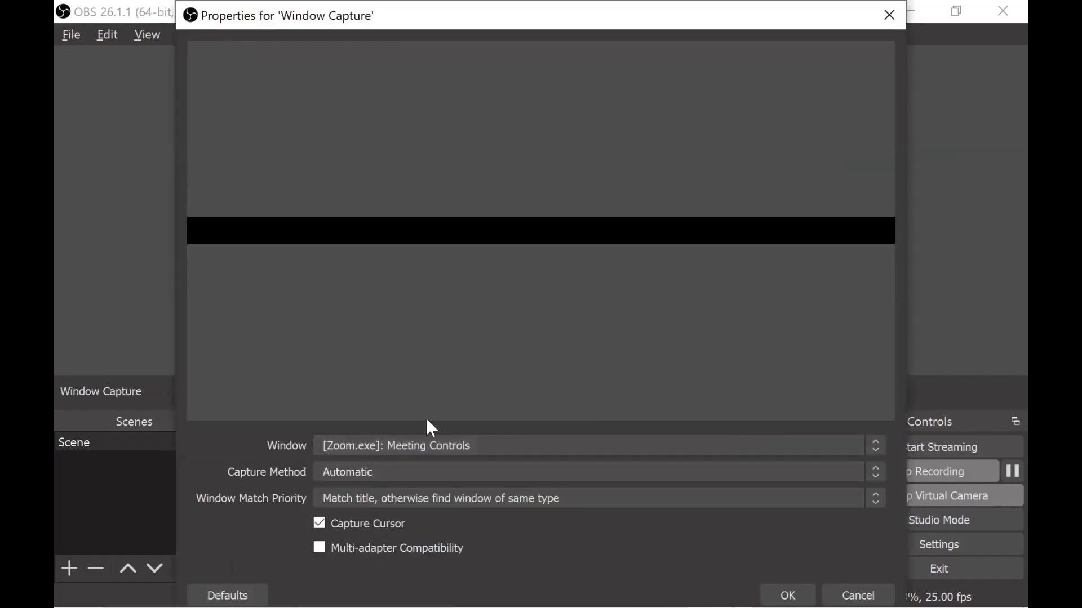
pyautogui.click(453, 441)
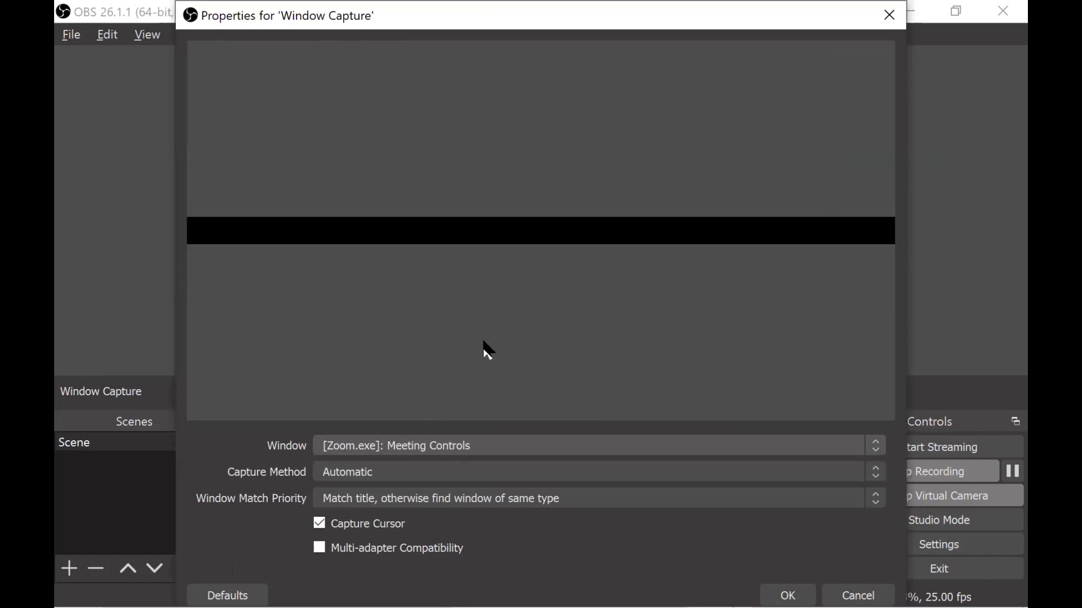
pyautogui.click(490, 294)
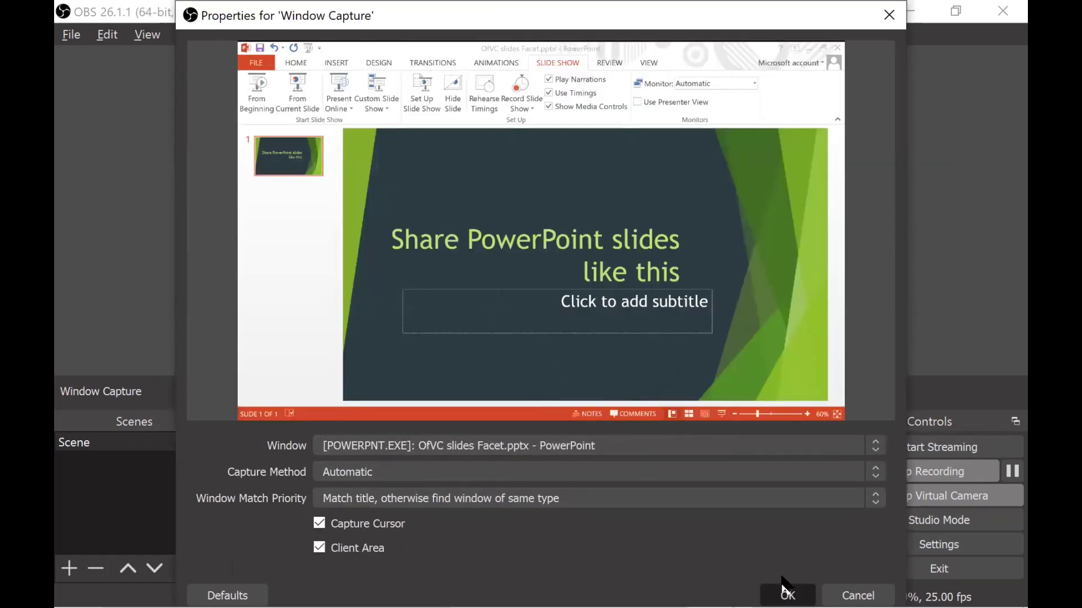
pyautogui.click(787, 594)
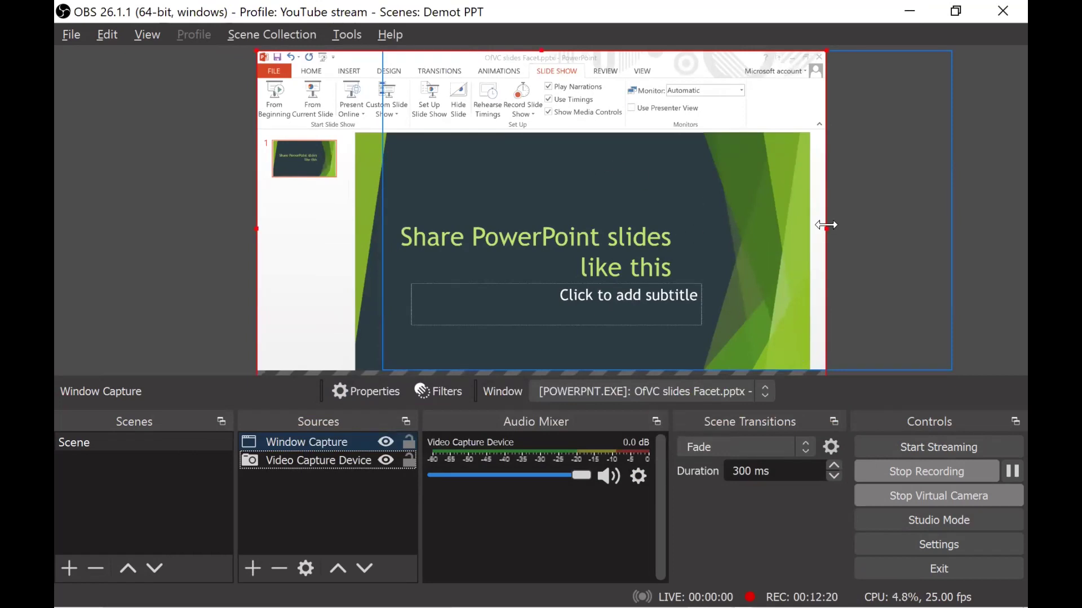
# - Shrink the PowerPoint capture from its right edge and move it down to the left-middle
pyautogui.moveTo(822, 225); pyautogui.dragTo(572, 210)
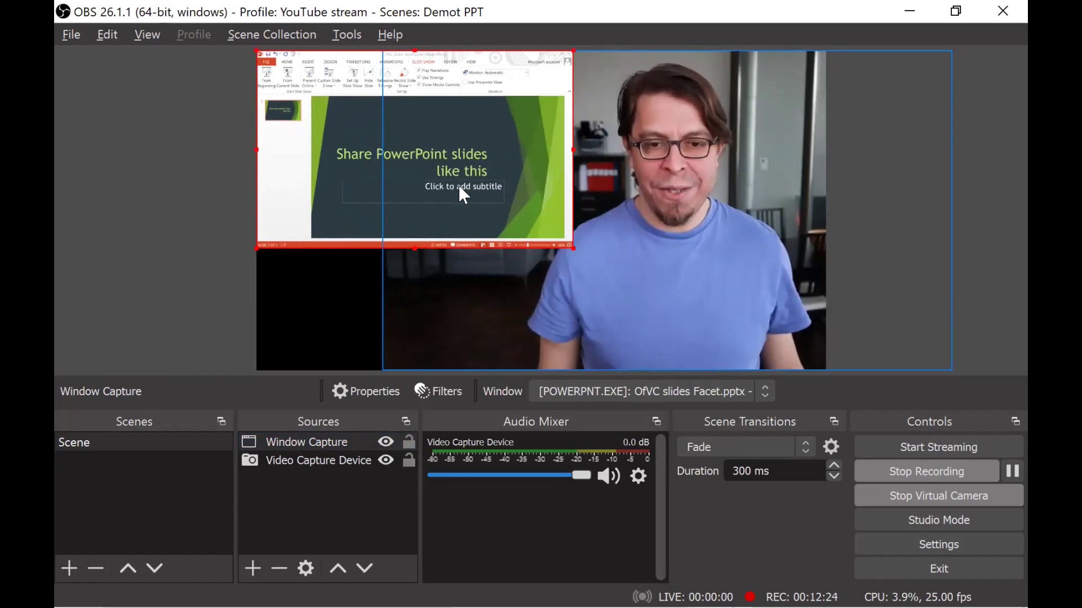
pyautogui.moveTo(462, 173); pyautogui.dragTo(462, 235)
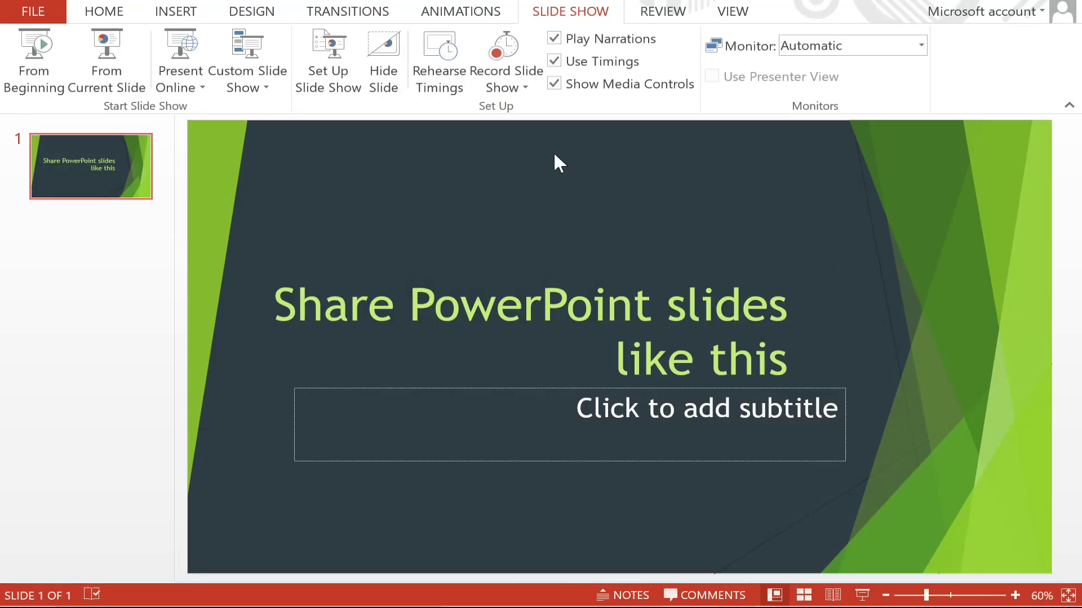
# - In Set Up Slide Show, set the show type to Browsed by an individual (window)
pyautogui.click(329, 95)
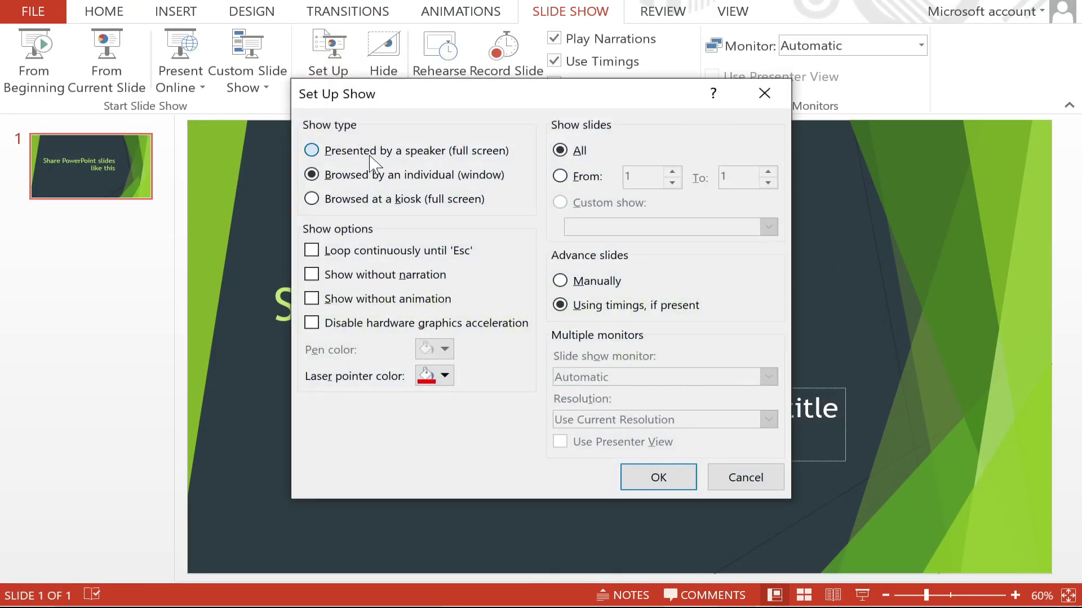
pyautogui.click(369, 157)
pyautogui.click(648, 476)
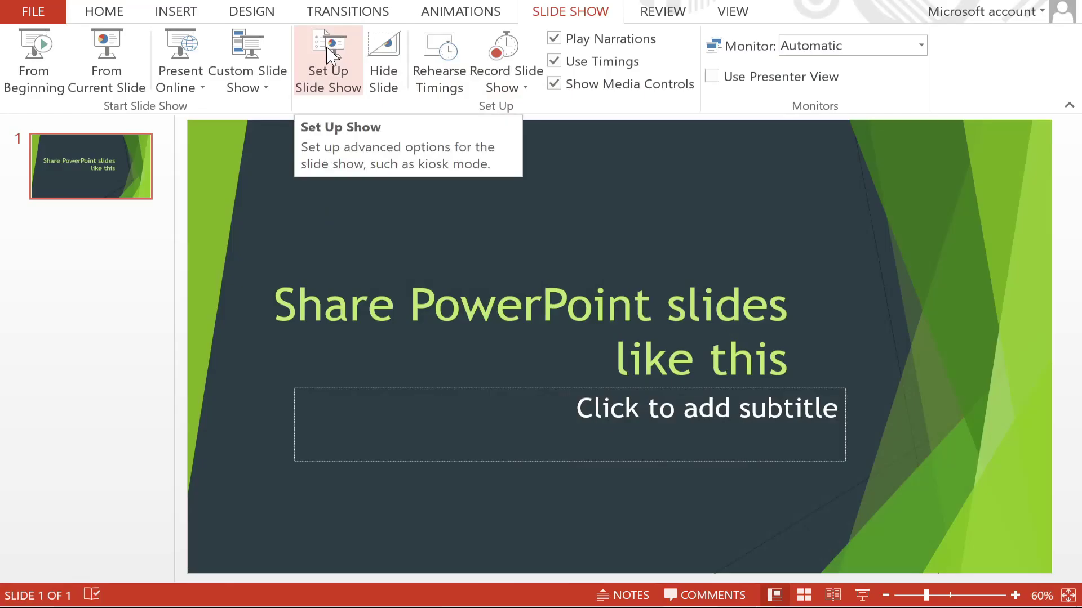
pyautogui.click(331, 56)
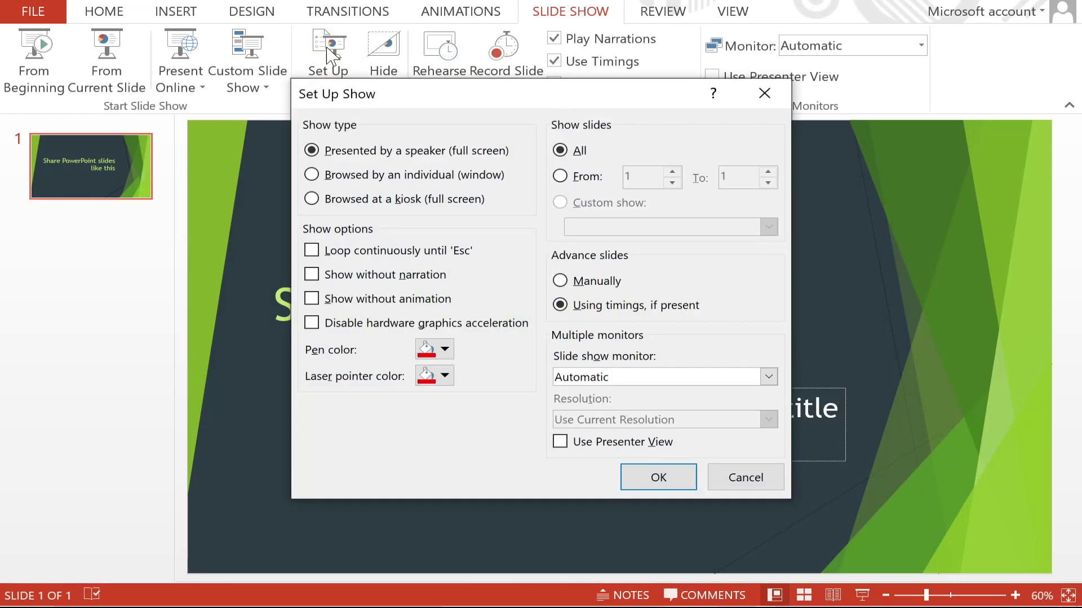
pyautogui.click(385, 181)
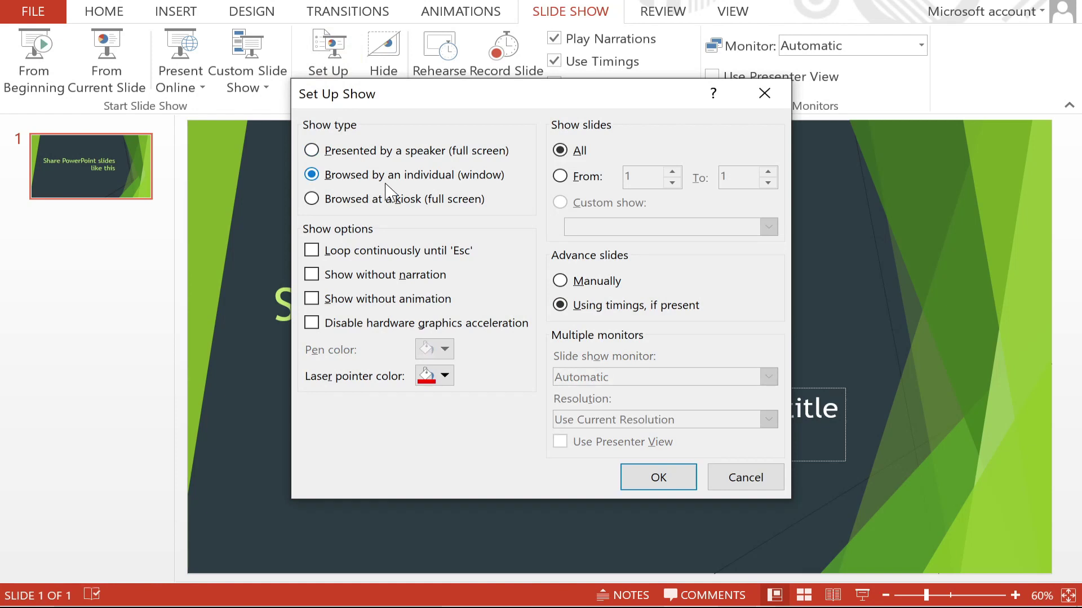
pyautogui.click(658, 478)
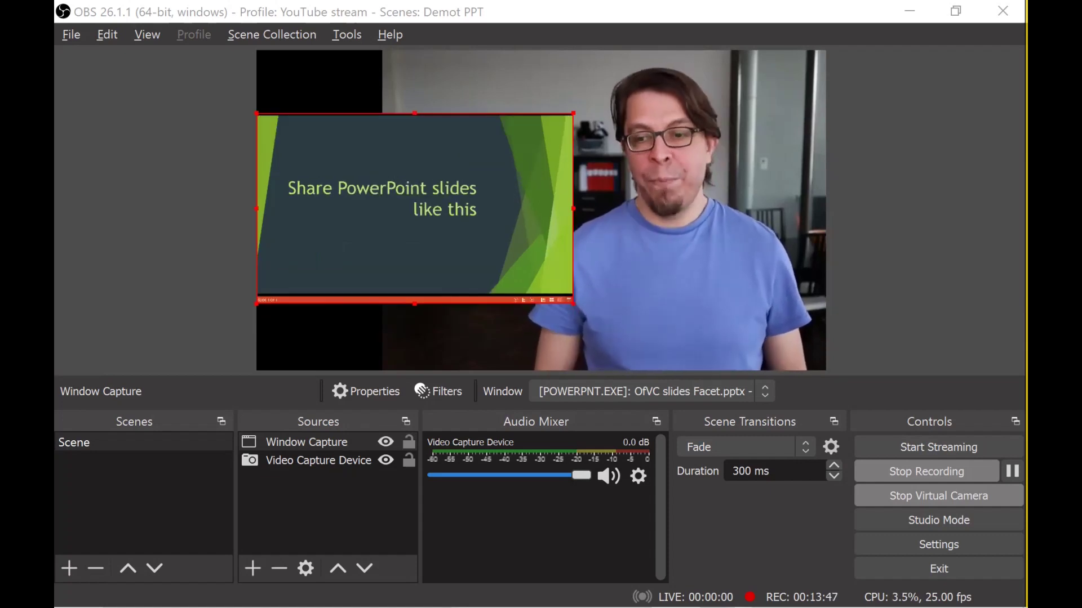
# - Start the windowed slide show and crop the capture's top and bottom down to the slide
pyautogui.press('F5')
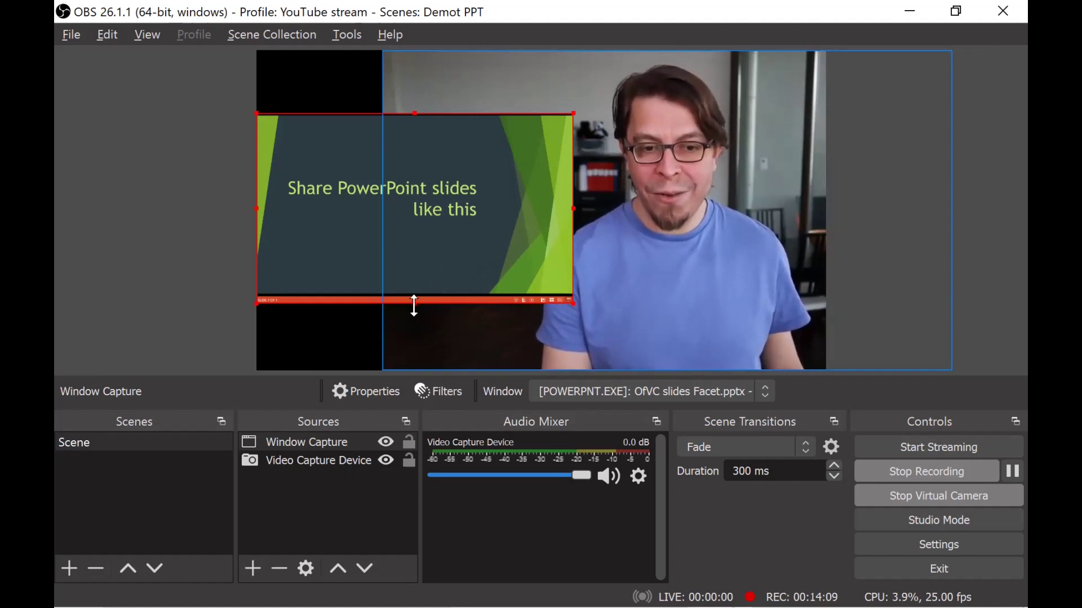
pyautogui.moveTo(414, 300); pyautogui.dragTo(414, 294)
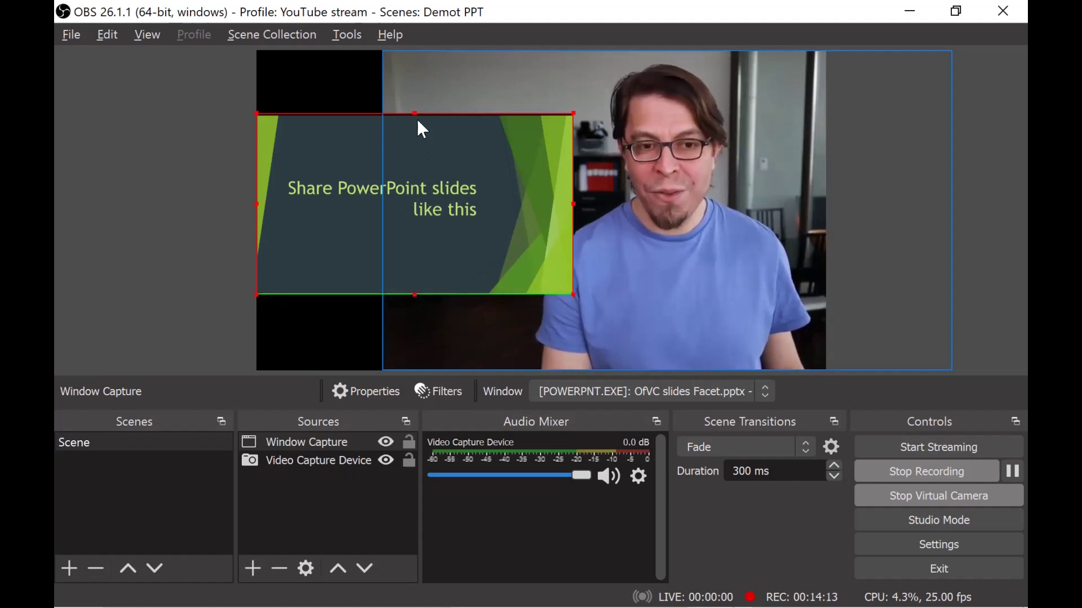
pyautogui.moveTo(416, 110); pyautogui.dragTo(413, 114)
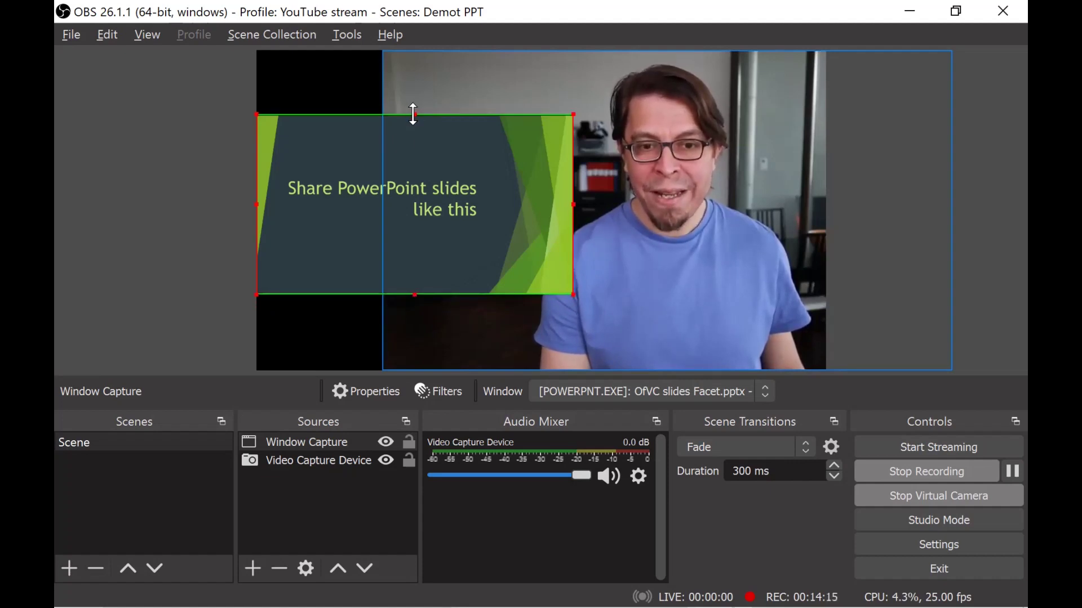
pyautogui.click(462, 86)
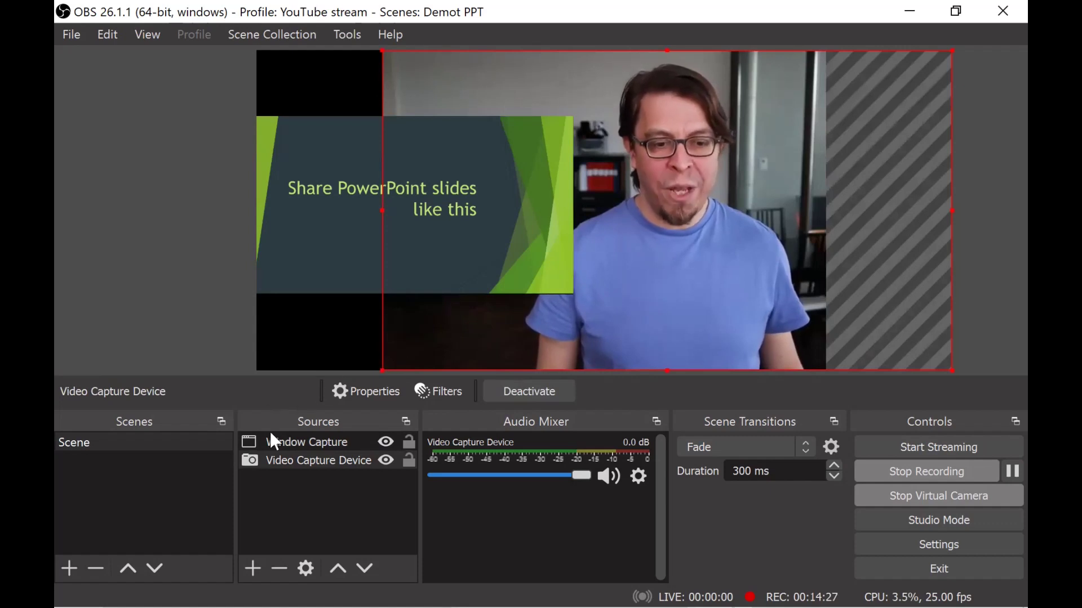
# - Add a 1920×1080 Color Source filled with the olive colour #726a4e
pyautogui.click(253, 572)
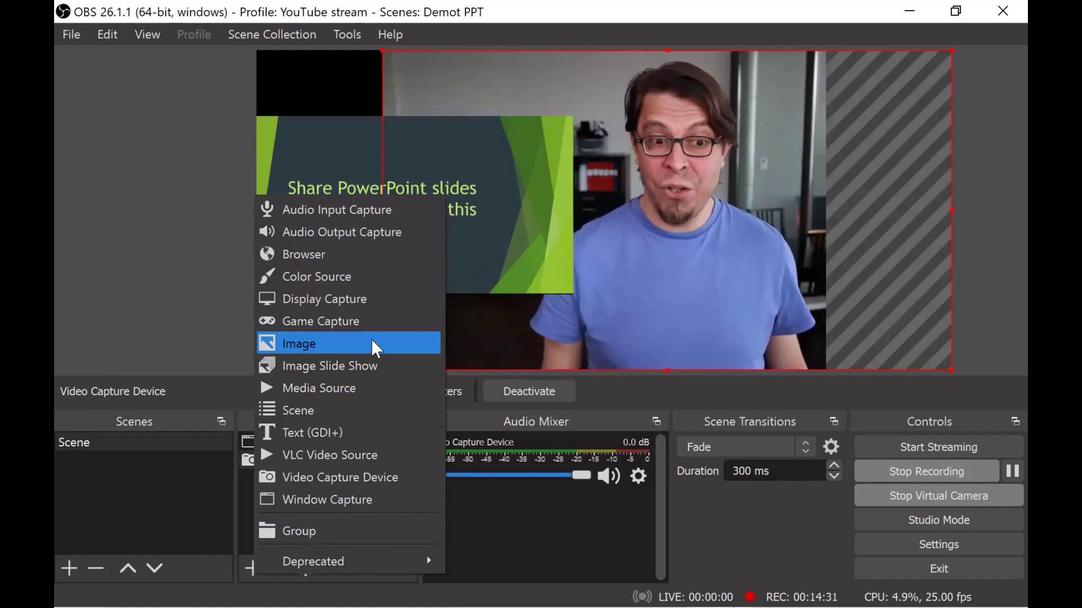
pyautogui.click(361, 285)
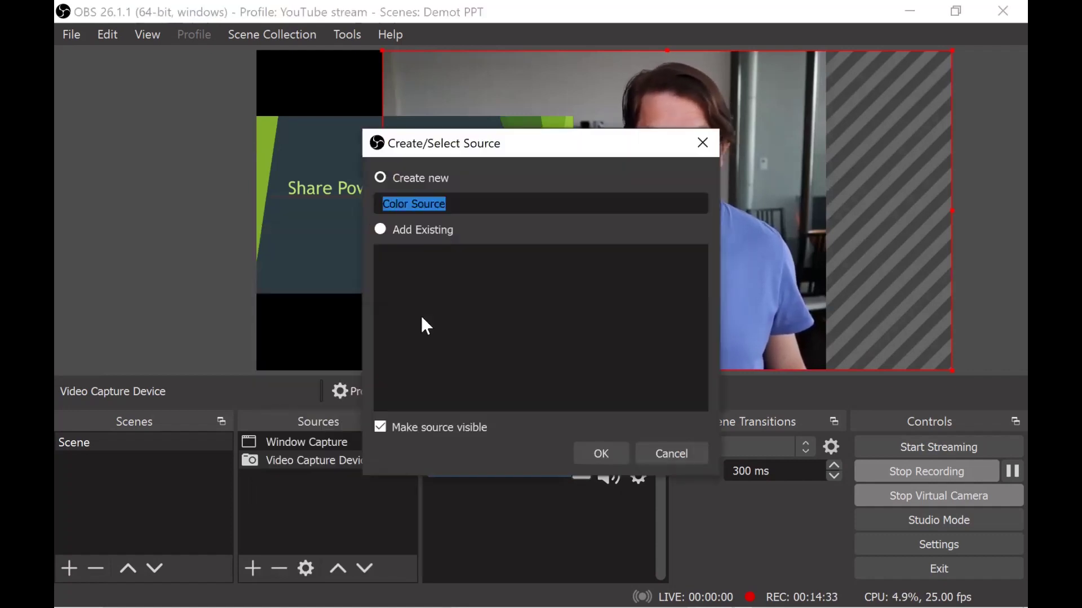
pyautogui.click(607, 462)
pyautogui.click(631, 448)
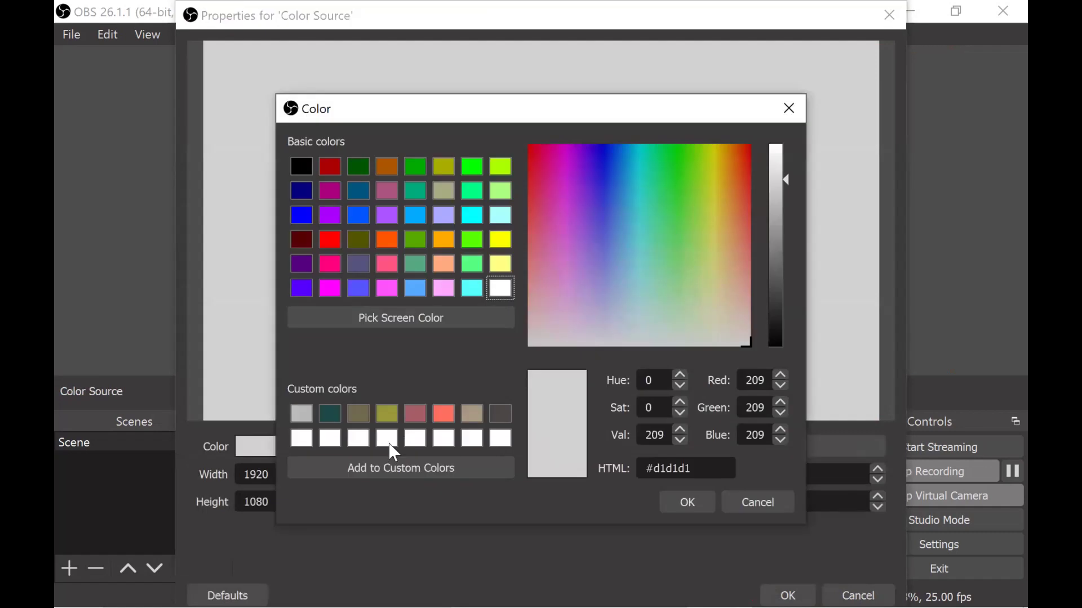
pyautogui.click(361, 420)
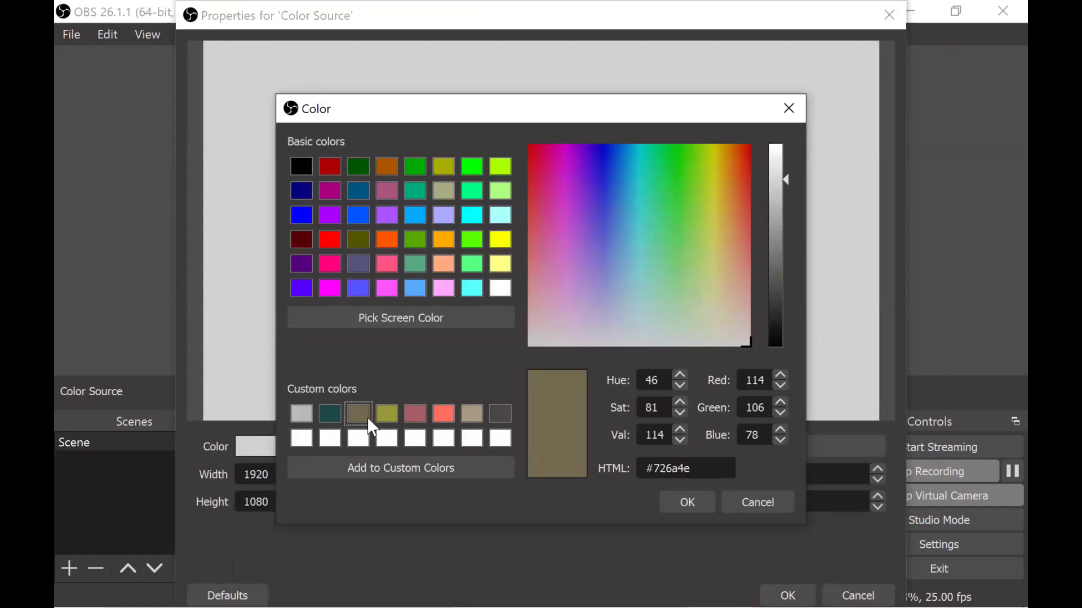
pyautogui.click(687, 503)
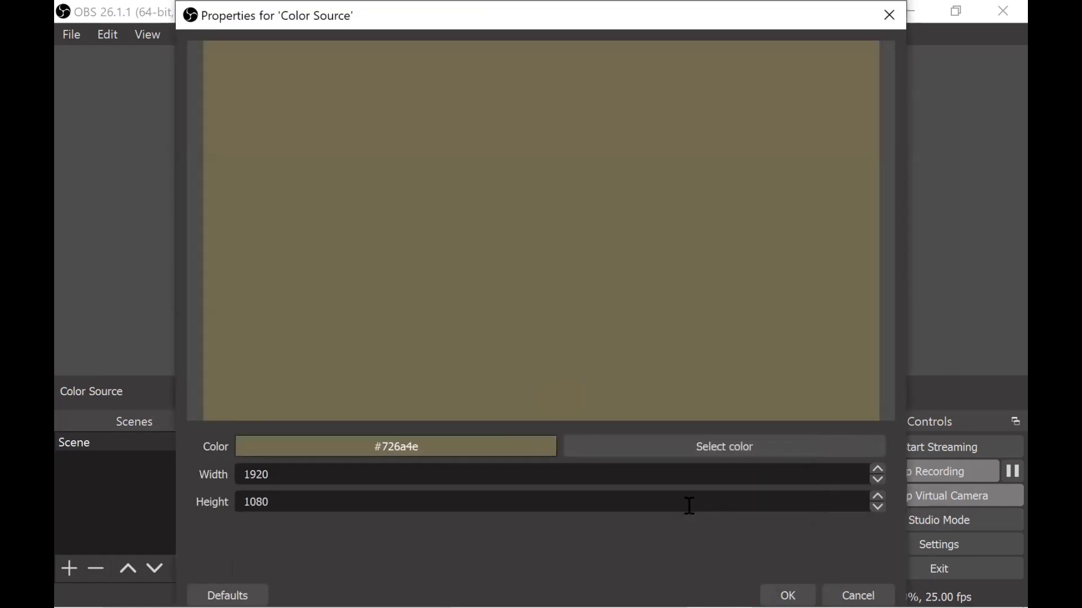
pyautogui.click(789, 589)
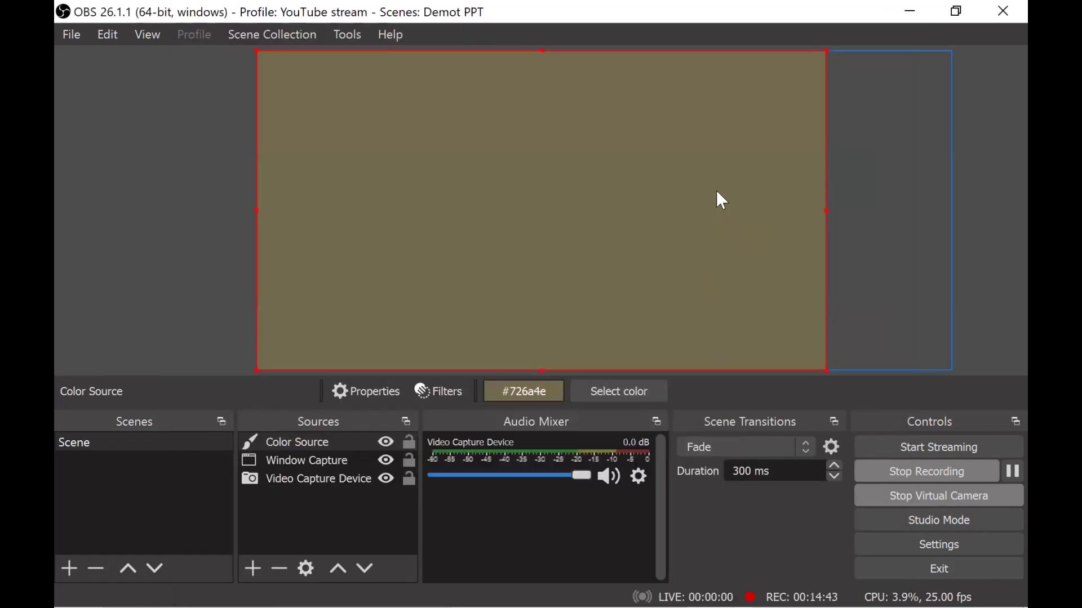
# - Move the olive colour block left and move its layer below the Window Capture
pyautogui.moveTo(717, 192); pyautogui.dragTo(440, 187)
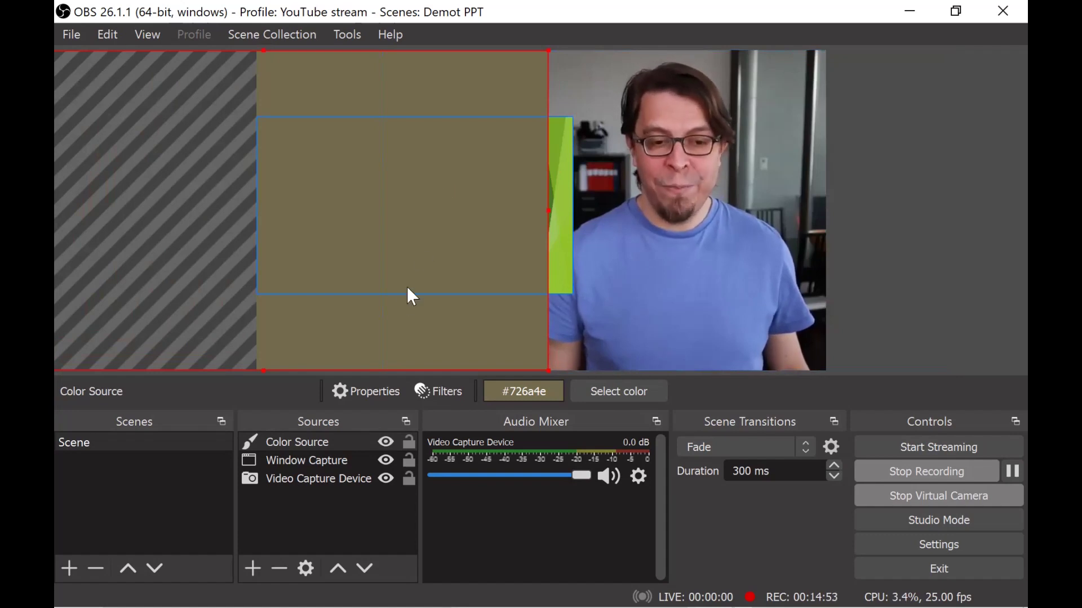
pyautogui.click(350, 448)
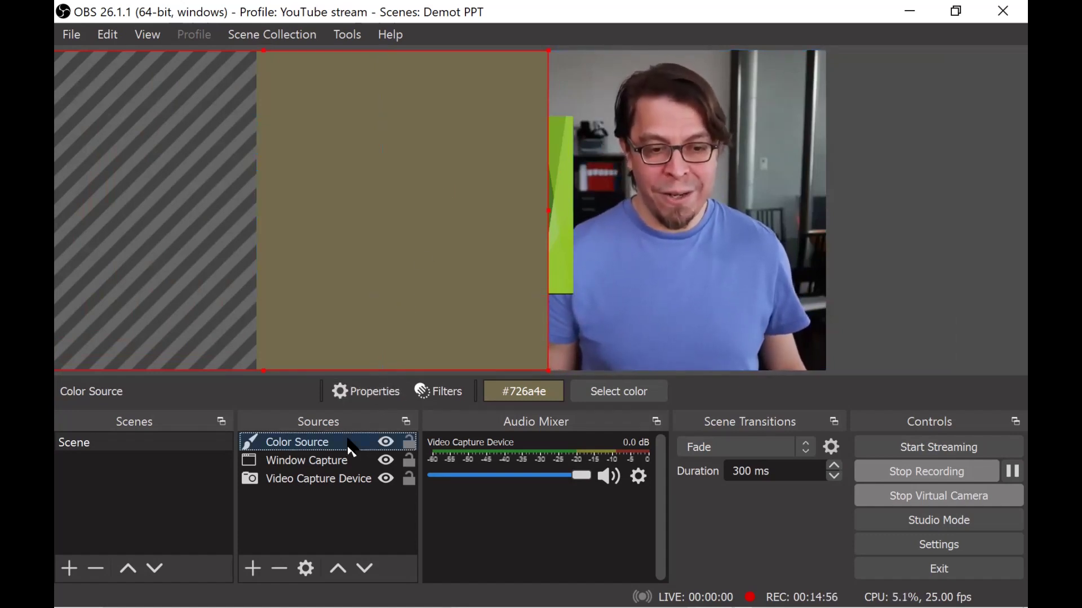
pyautogui.click(365, 569)
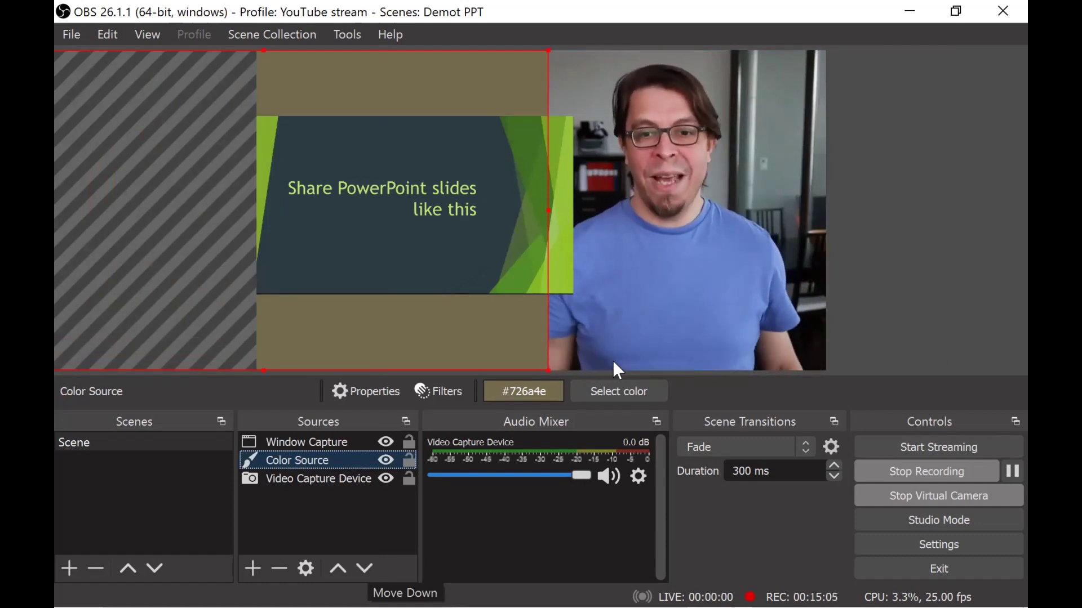
# - Nudge the webcam slightly right and restart the OBS virtual camera
pyautogui.click(704, 241)
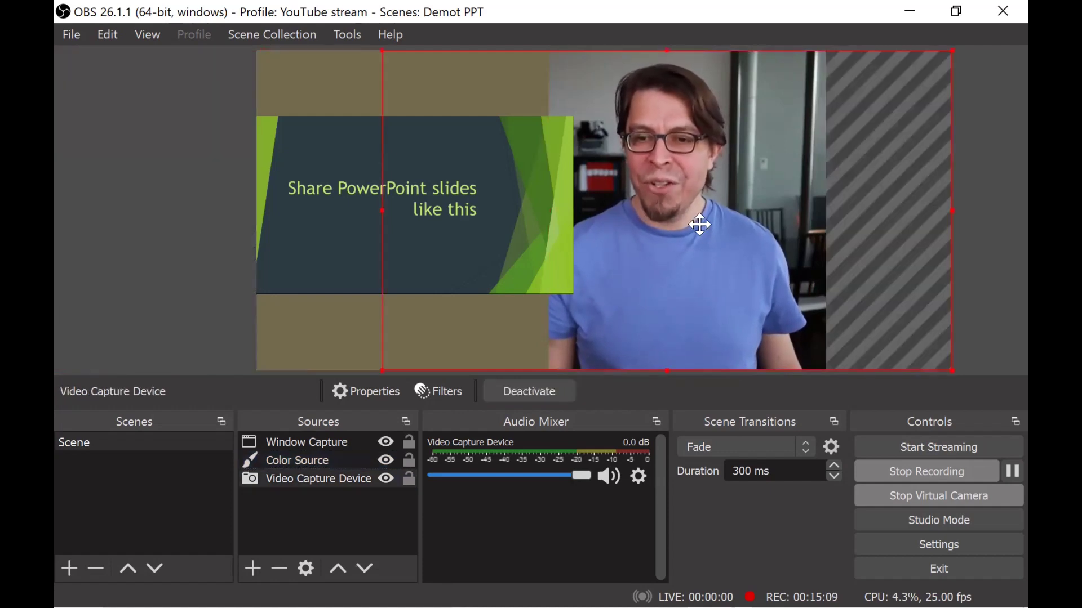
pyautogui.moveTo(697, 223); pyautogui.dragTo(720, 227)
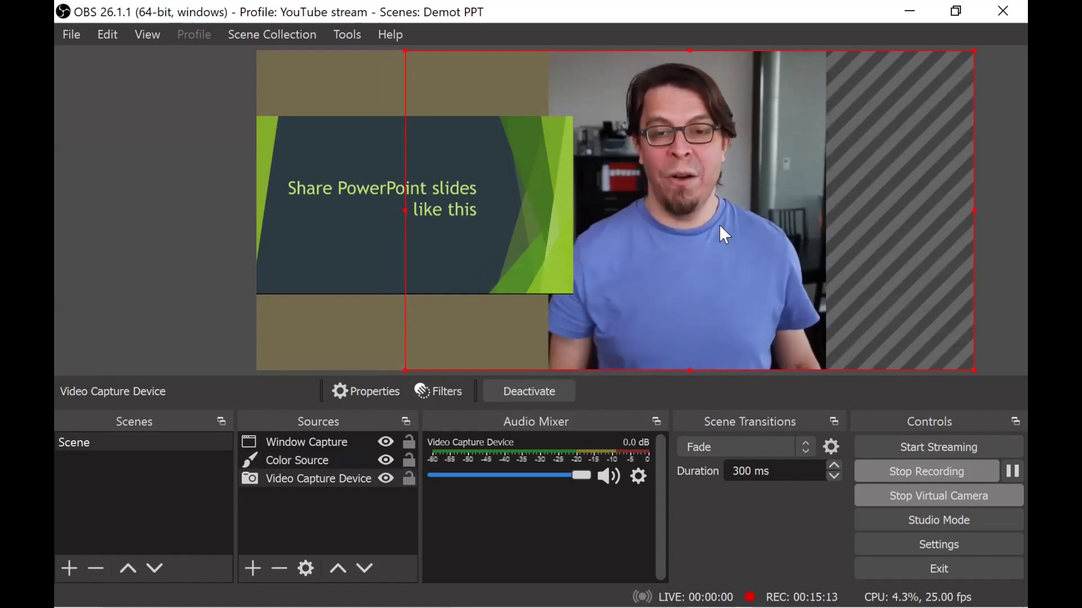
pyautogui.click(878, 496)
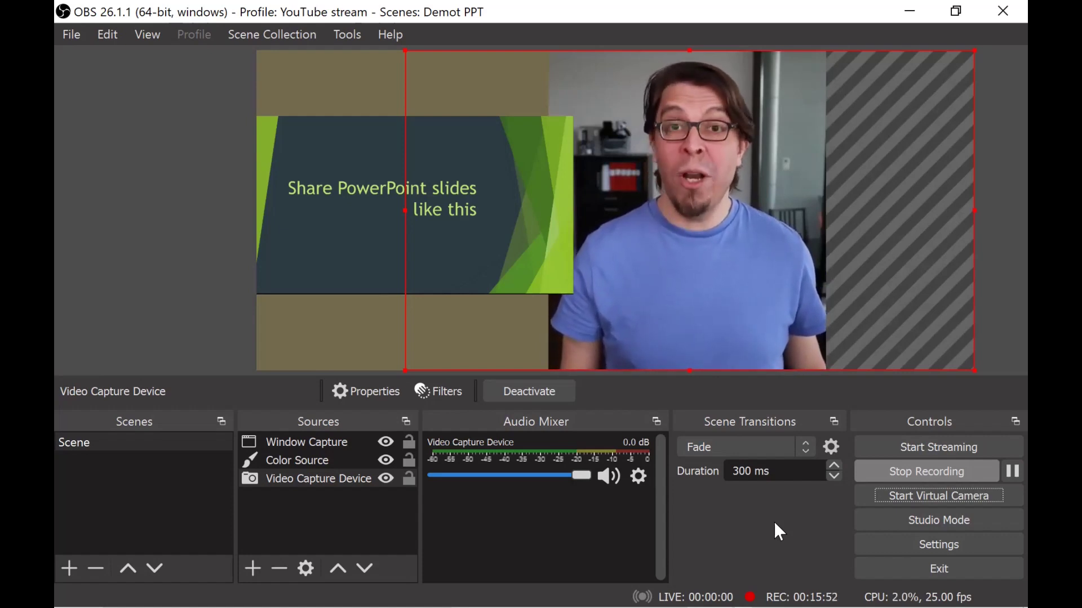
pyautogui.click(888, 496)
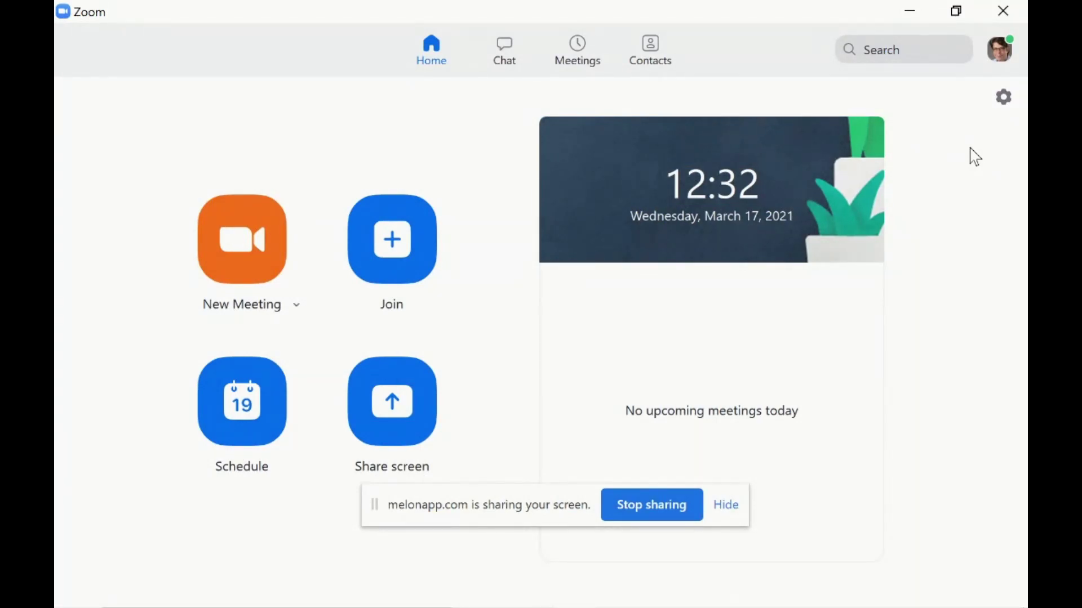
# - Open Zoom's Video settings to preview the OBS Virtual Camera feed
pyautogui.click(1003, 101)
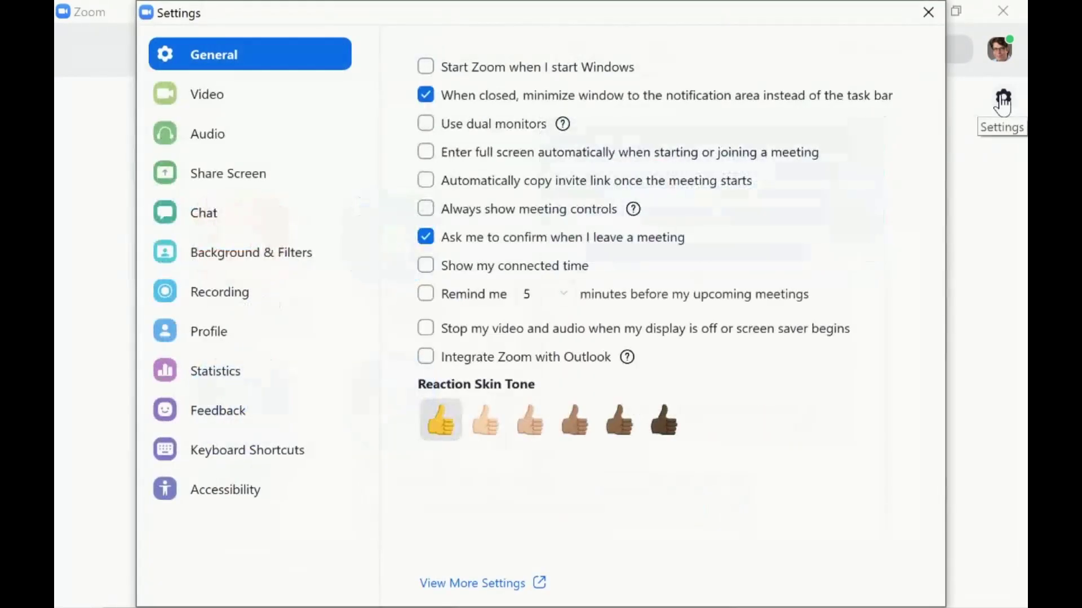
pyautogui.click(218, 102)
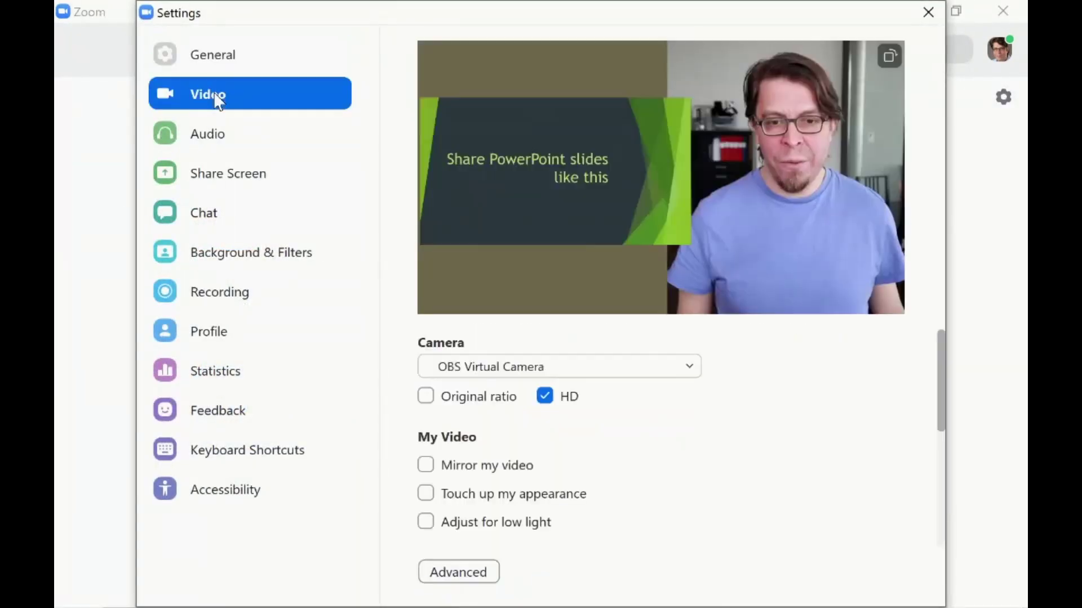
# - Test Zoom's Mirror my video option, then turn mirroring back off
pyautogui.click(426, 468)
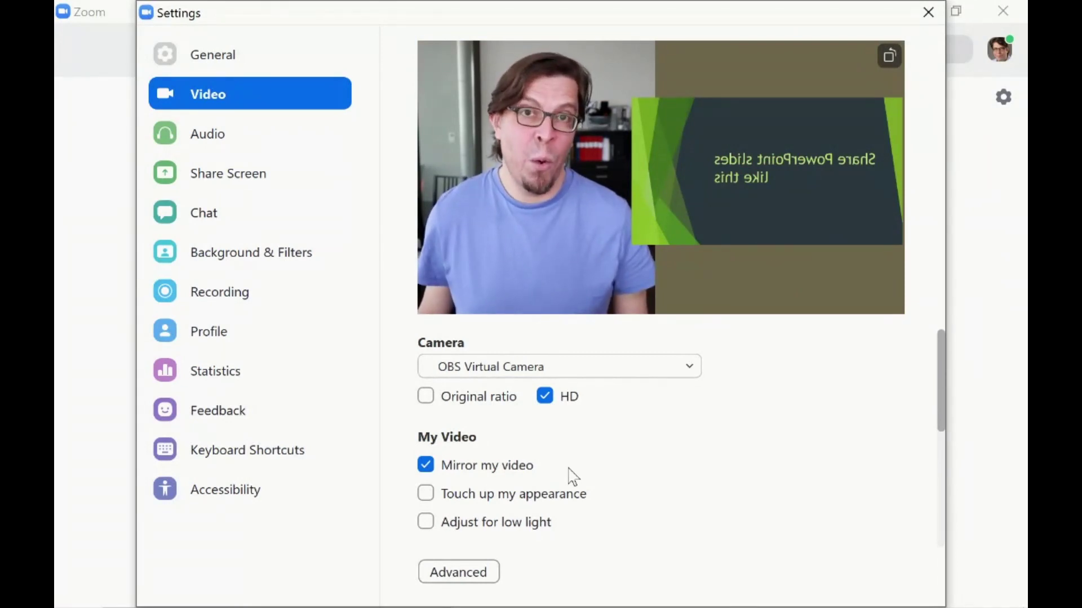
pyautogui.click(426, 465)
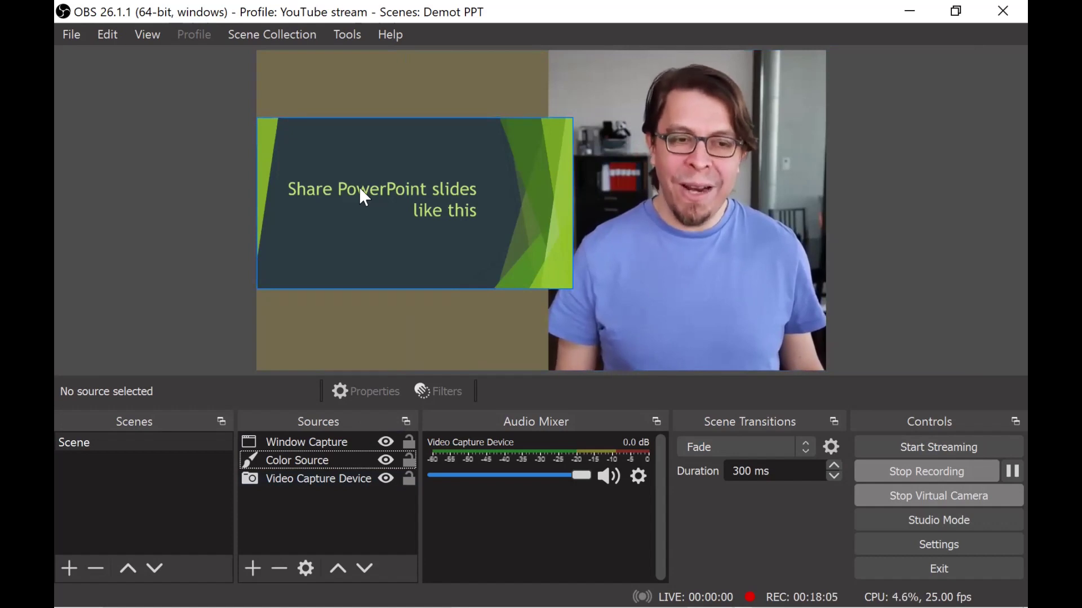
# - Nudge the PowerPoint slide capture two pixels right beside the webcam, then select the webcam source
pyautogui.click(385, 188)
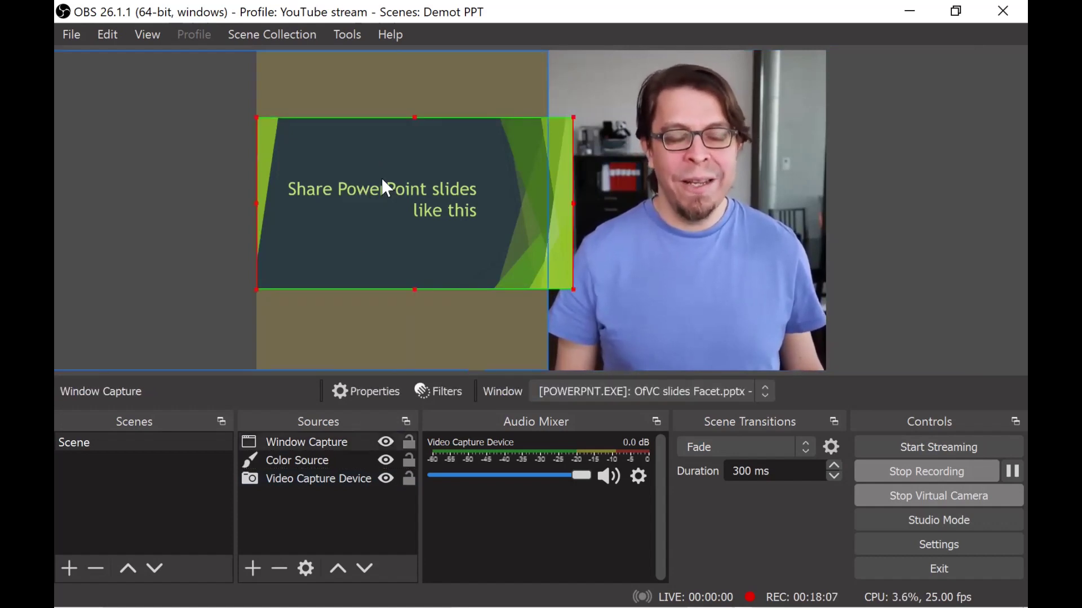
pyautogui.press('Right')
pyautogui.press('Right')
pyautogui.press('Right')
pyautogui.press('Right')
pyautogui.press('Right')
pyautogui.press('Right')
pyautogui.press('Right')
pyautogui.press('Right')
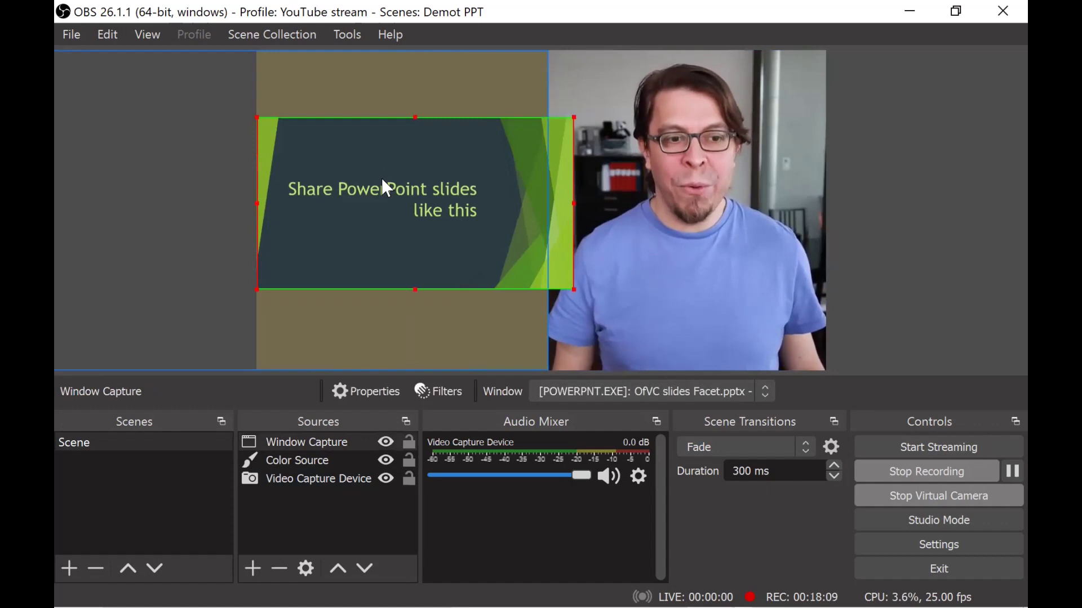
pyautogui.press('Right')
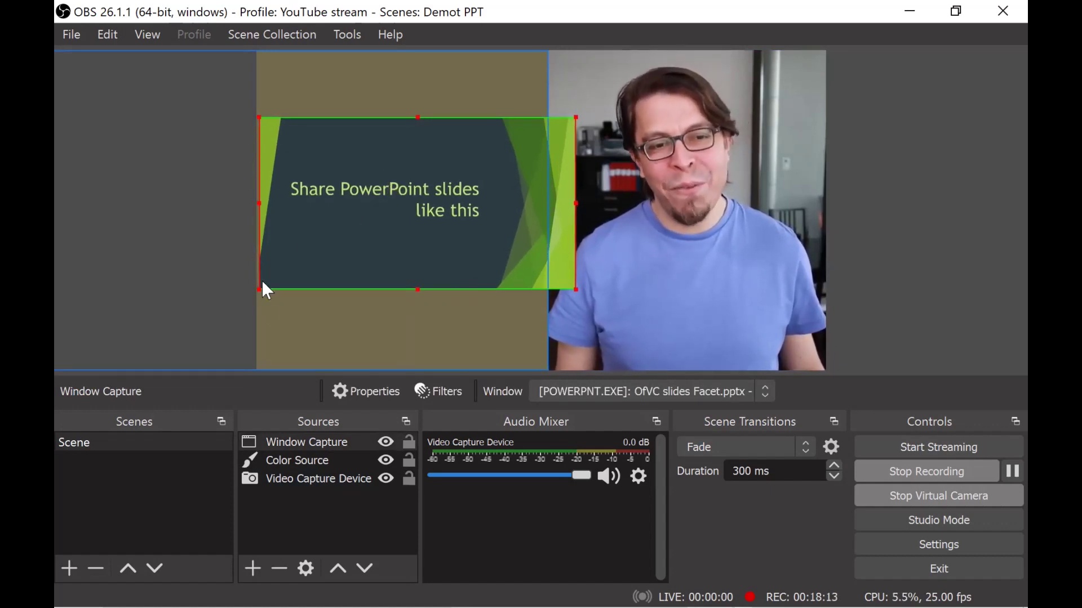
pyautogui.click(311, 478)
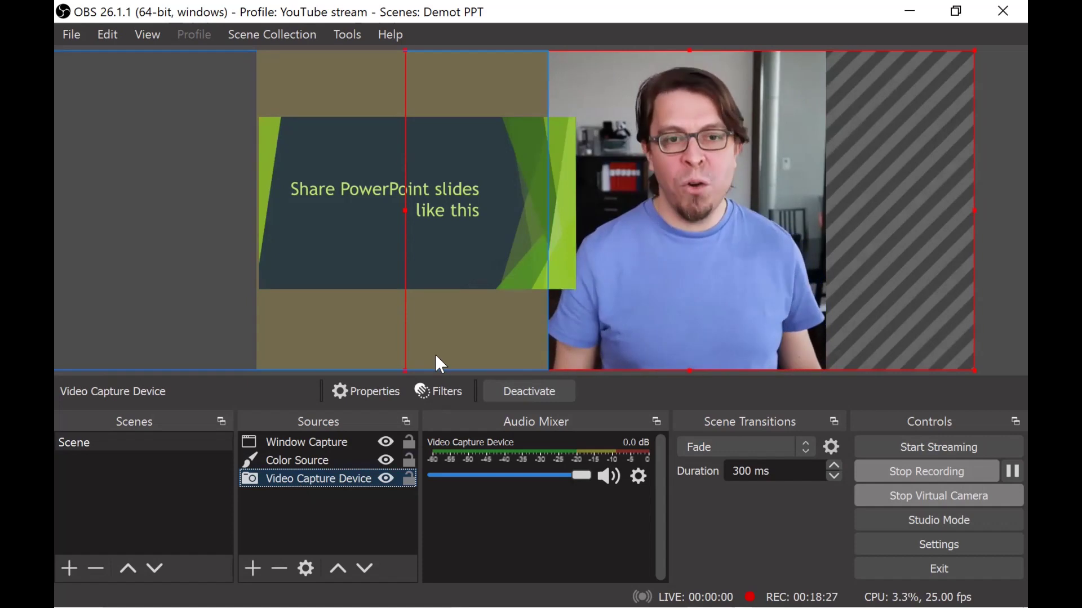
# - Load the Flexible with PPT collection and test the F2, F4, F1, F3 scene hotkeys, ending on Fifty-fifty
pyautogui.click(300, 40)
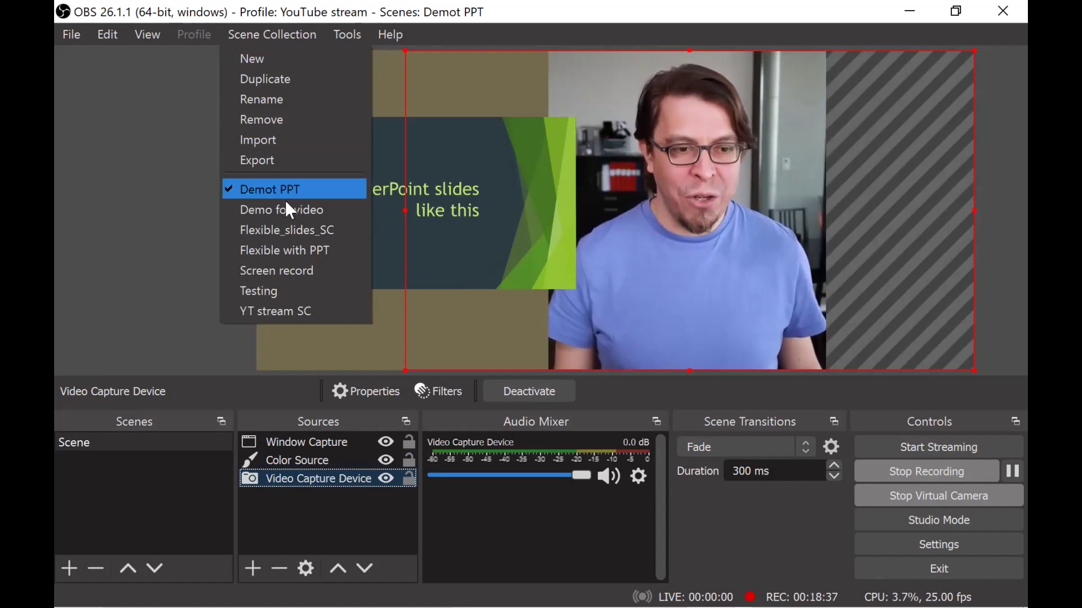
pyautogui.click(288, 250)
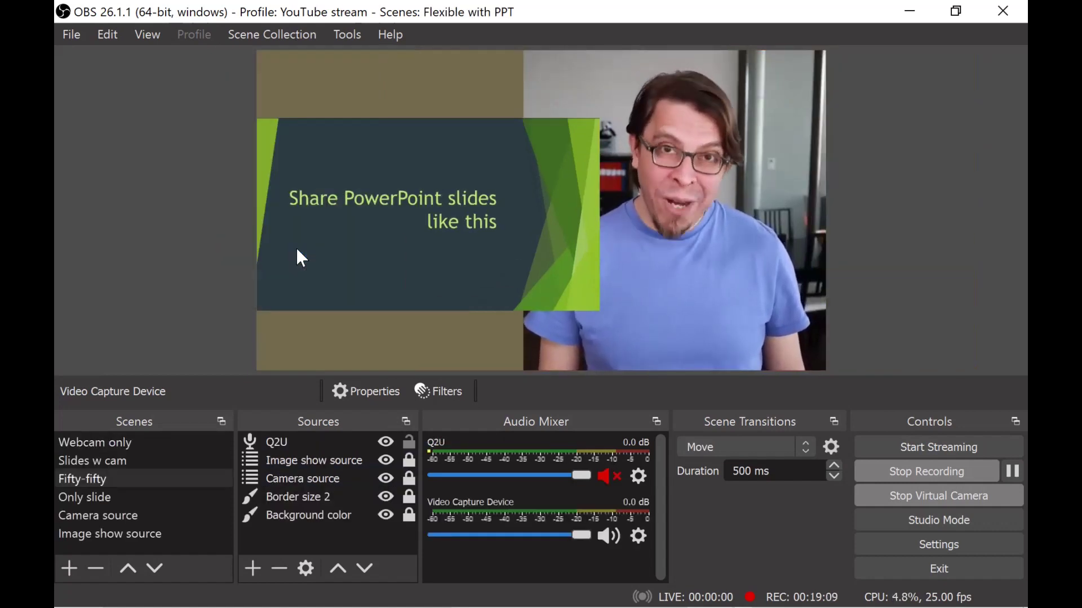
pyautogui.press('F2')
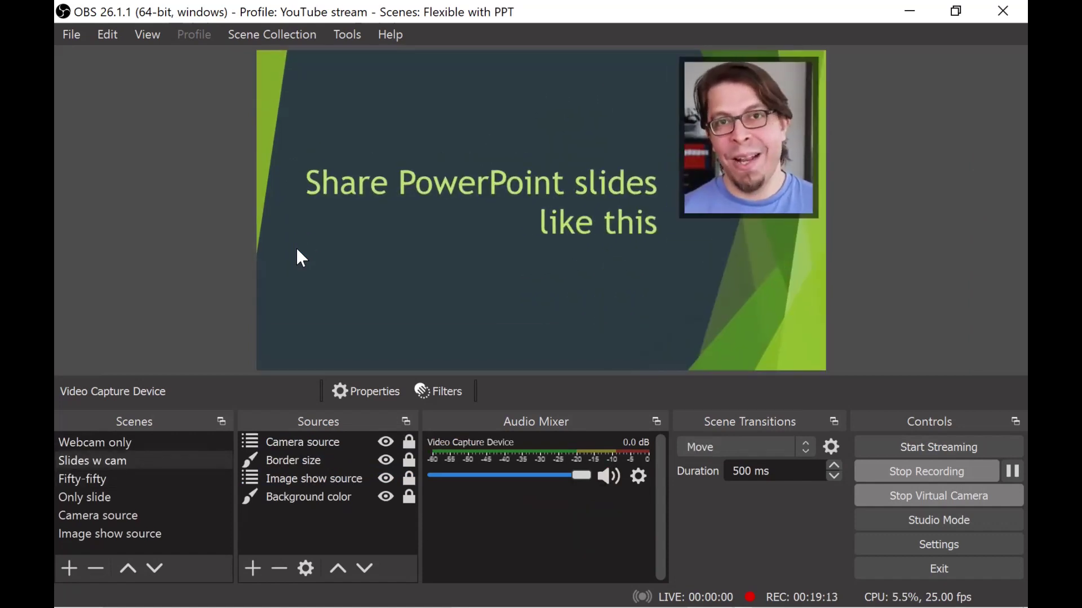
pyautogui.press('F4')
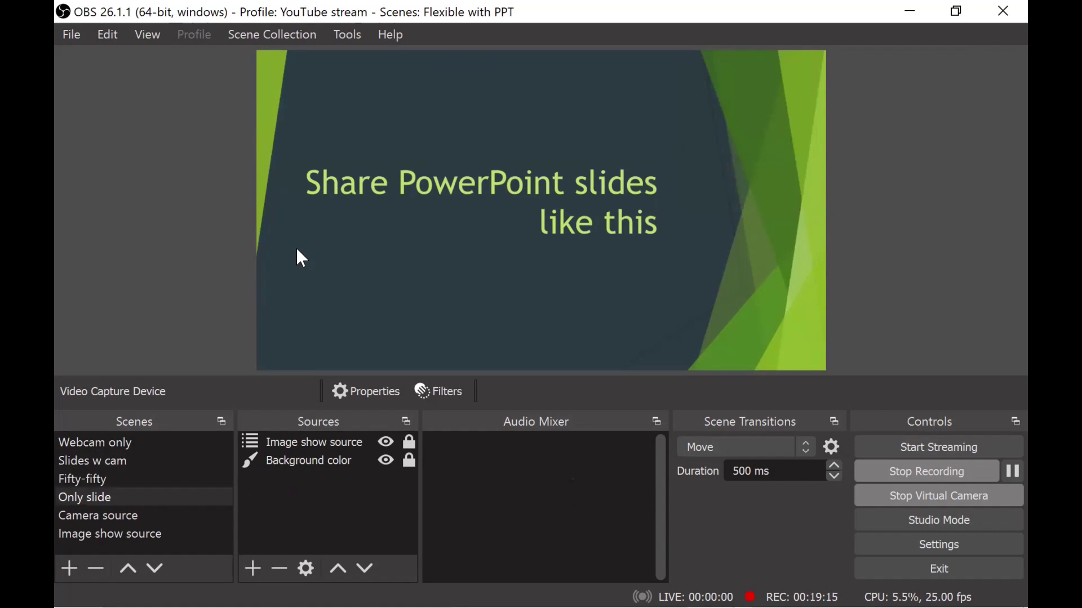
pyautogui.press('F1')
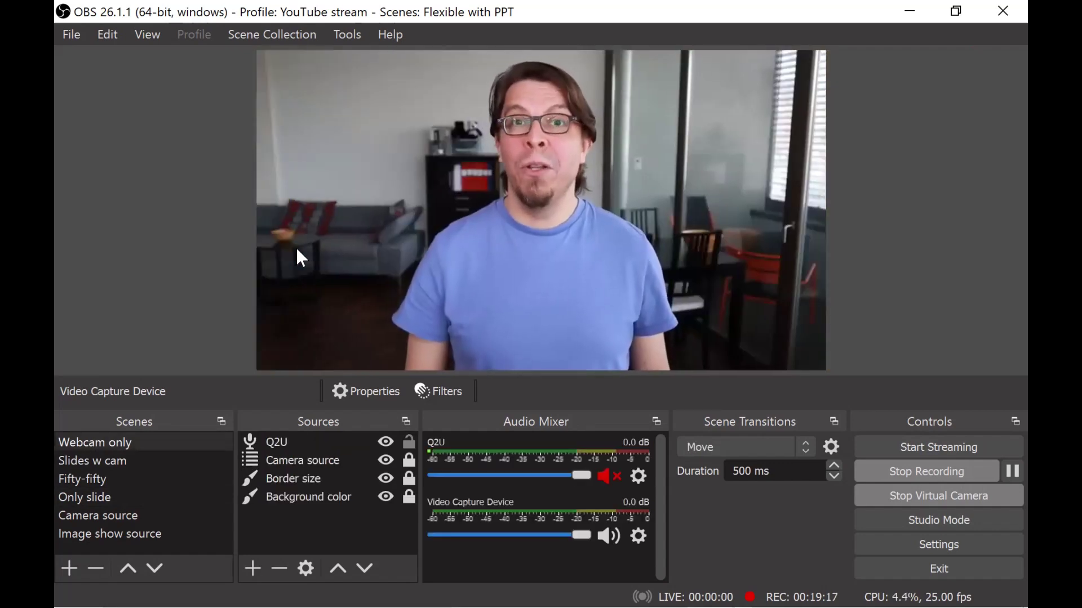
pyautogui.press('F3')
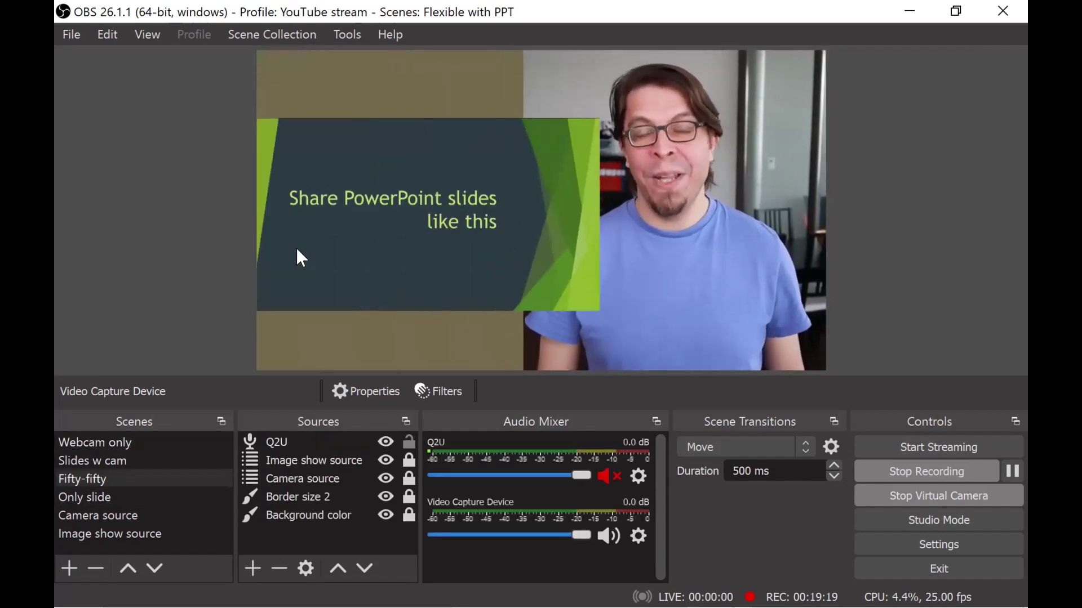